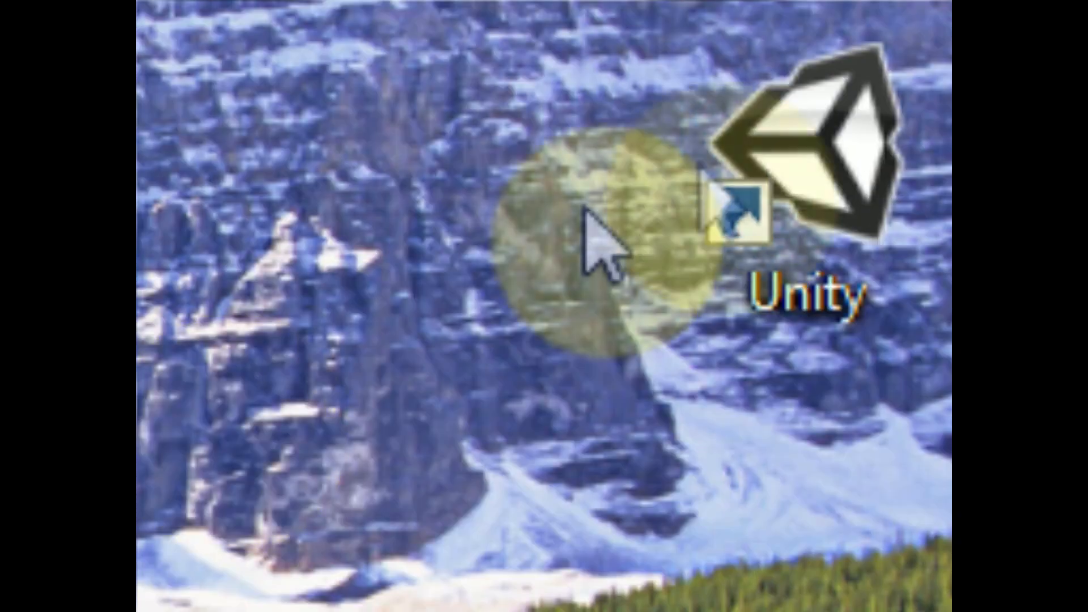
Launch Unity from the desktop and dismiss its welcome window
double_click(831, 156)
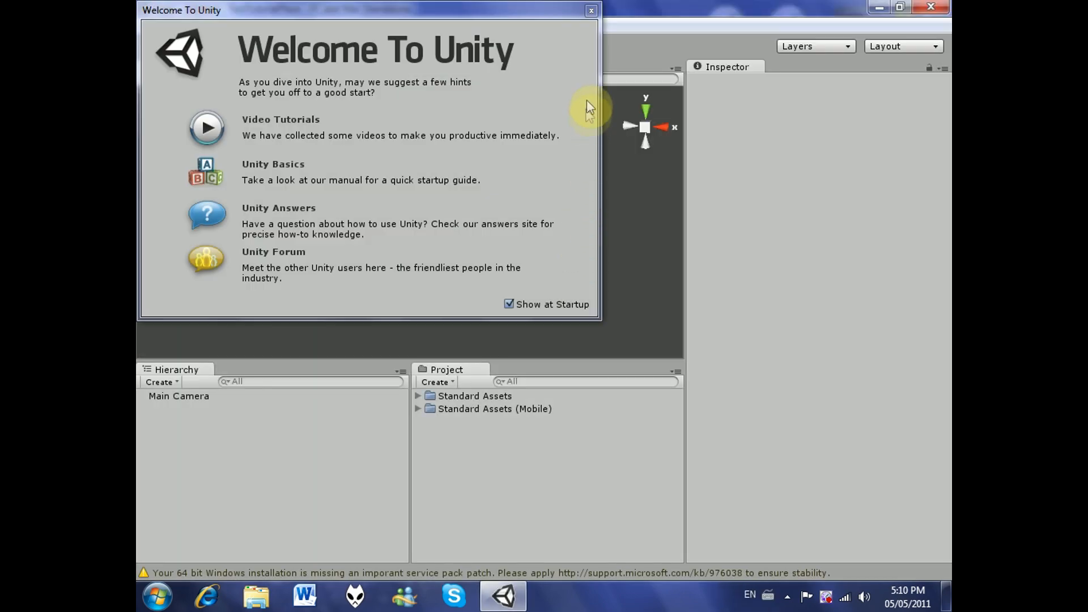
click(591, 10)
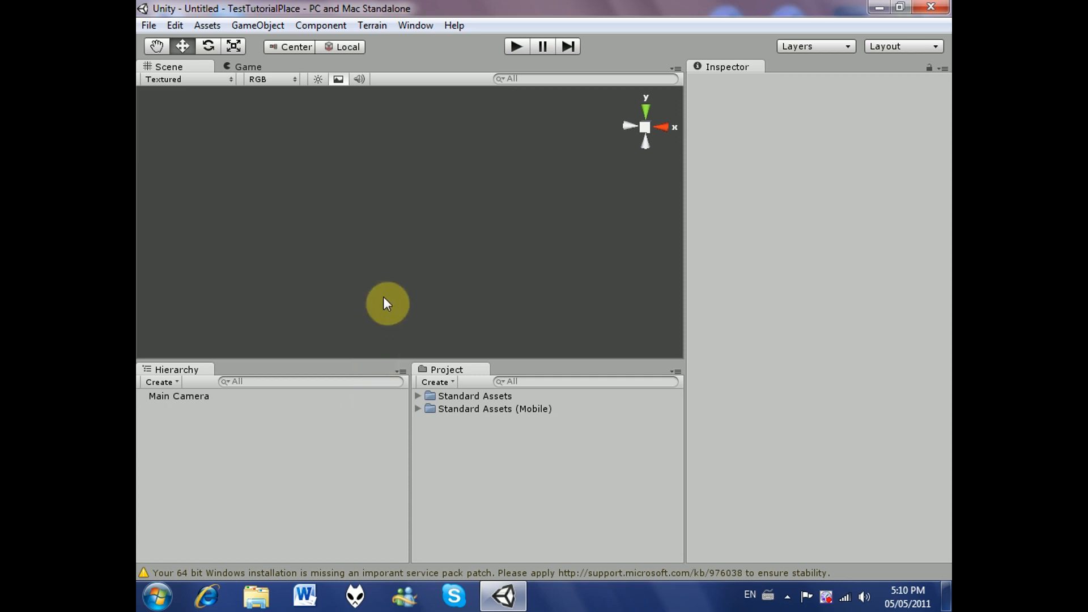
Create a new terrain in the empty scene
click(385, 28)
click(383, 46)
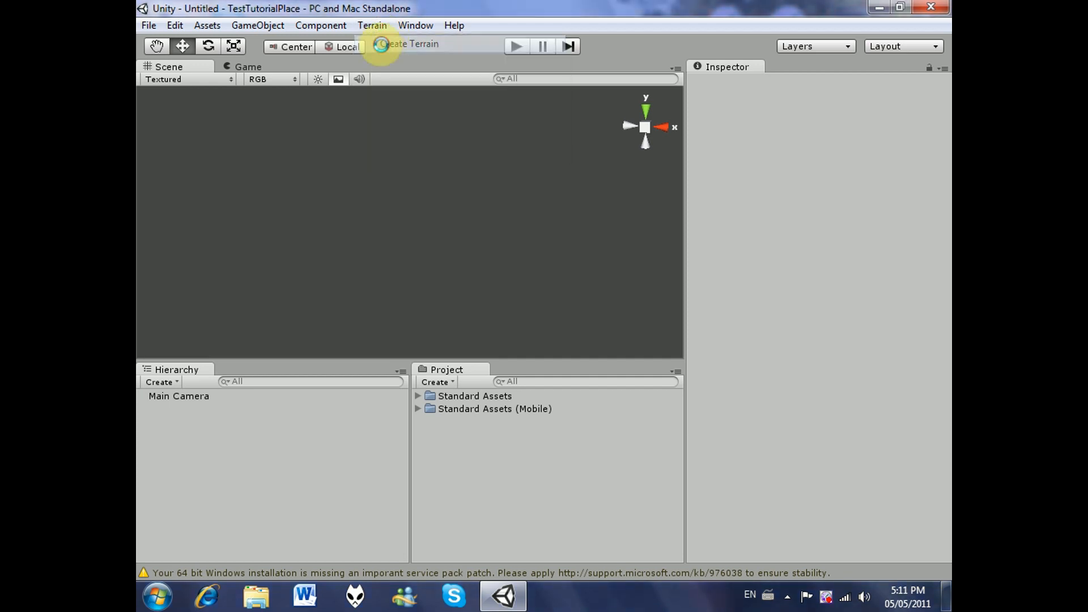
right_drag(442, 207, 699, 275)
scroll(476, 283, down, 1)
scroll(476, 282, down, 8)
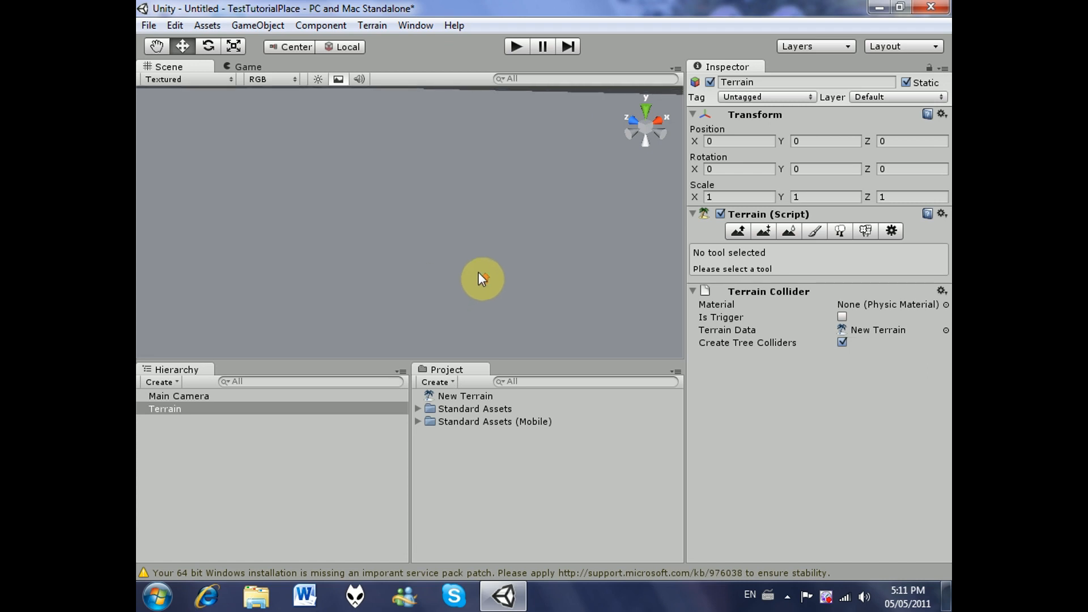
scroll(427, 167, down, 3)
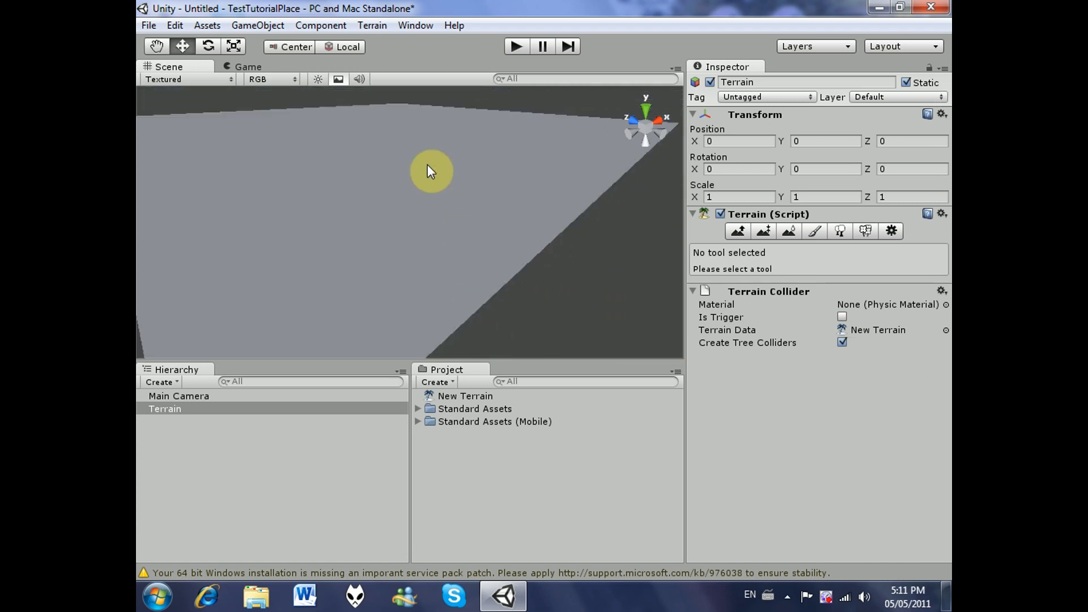
scroll(488, 201, down, 4)
scroll(491, 199, down, 5)
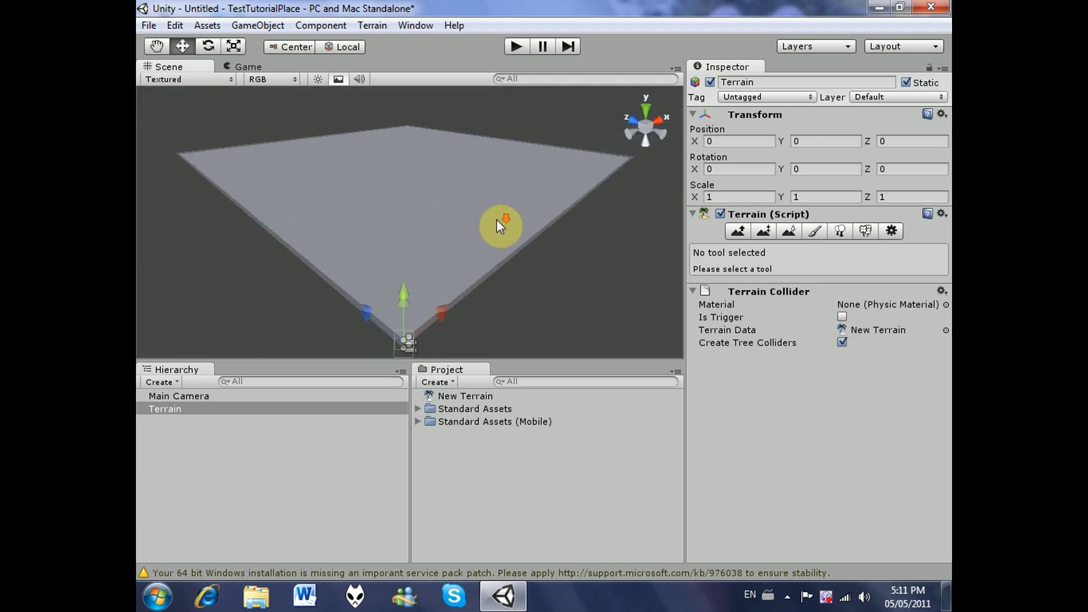
click(551, 278)
click(505, 216)
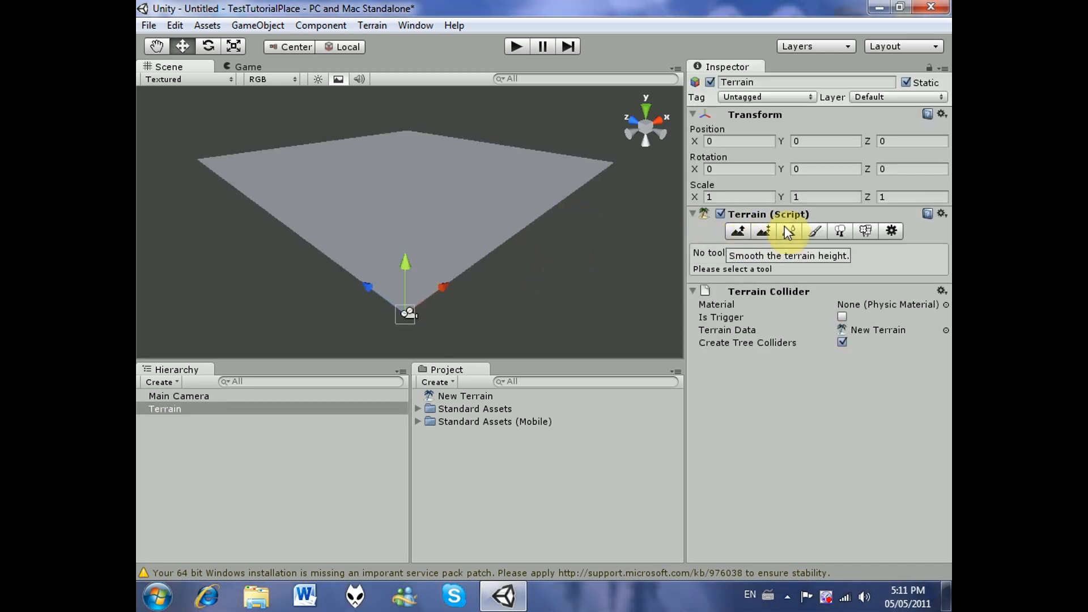
Add Grass (Hill) as the terrain's first paint texture, keeping the default tile size and offset
click(813, 232)
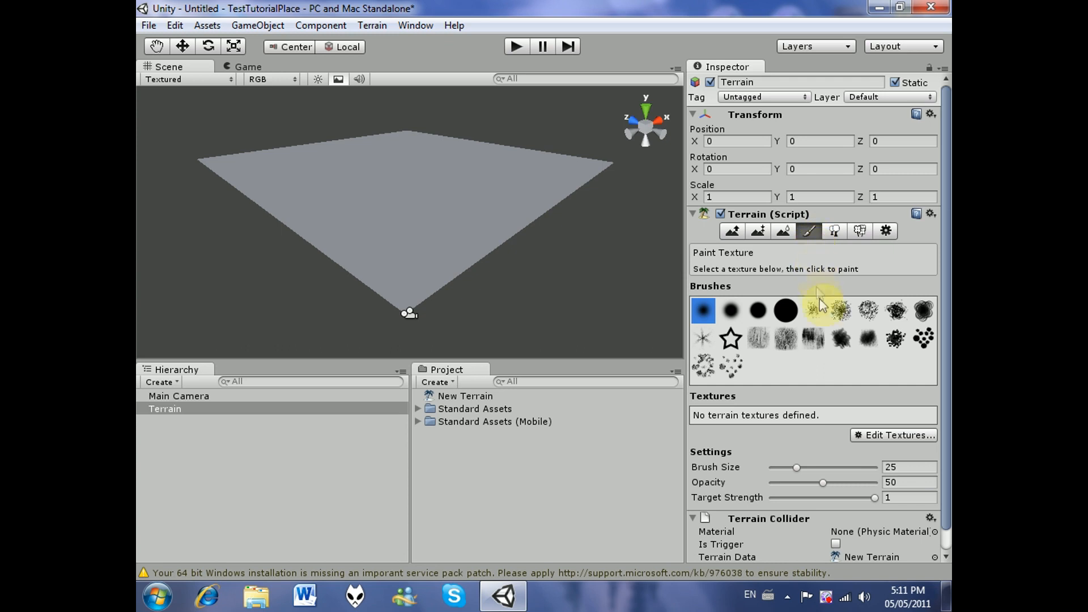
click(886, 438)
click(887, 440)
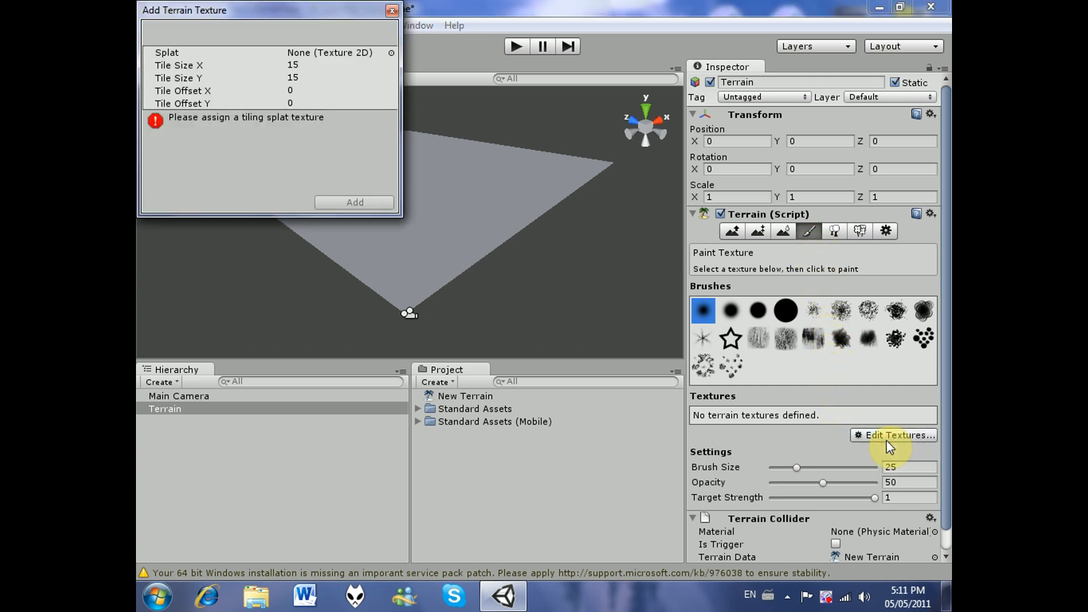
click(391, 52)
drag(295, 80, 305, 124)
double_click(172, 172)
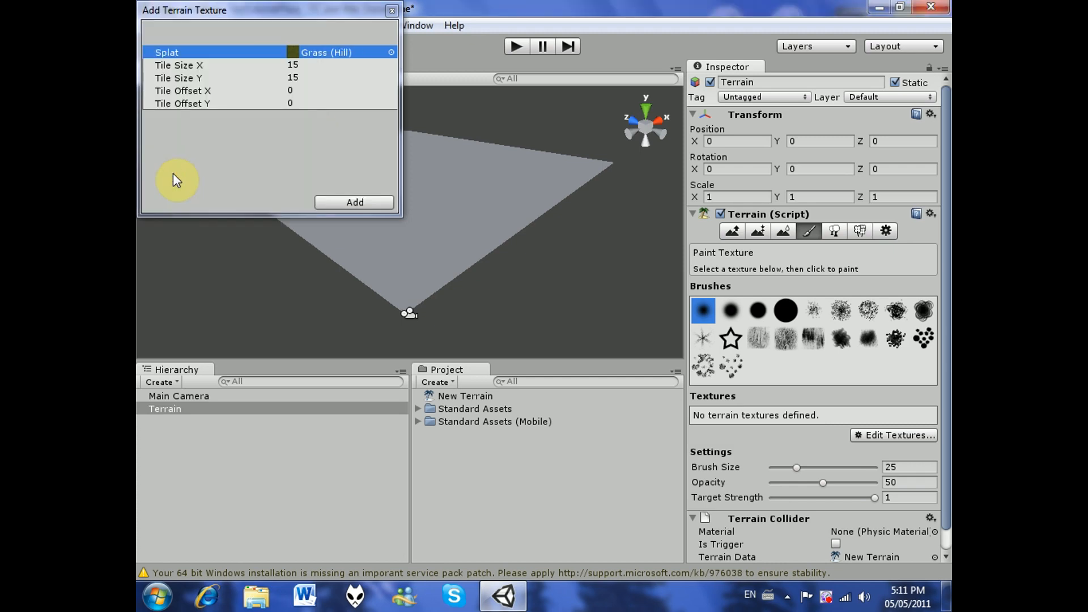
click(336, 203)
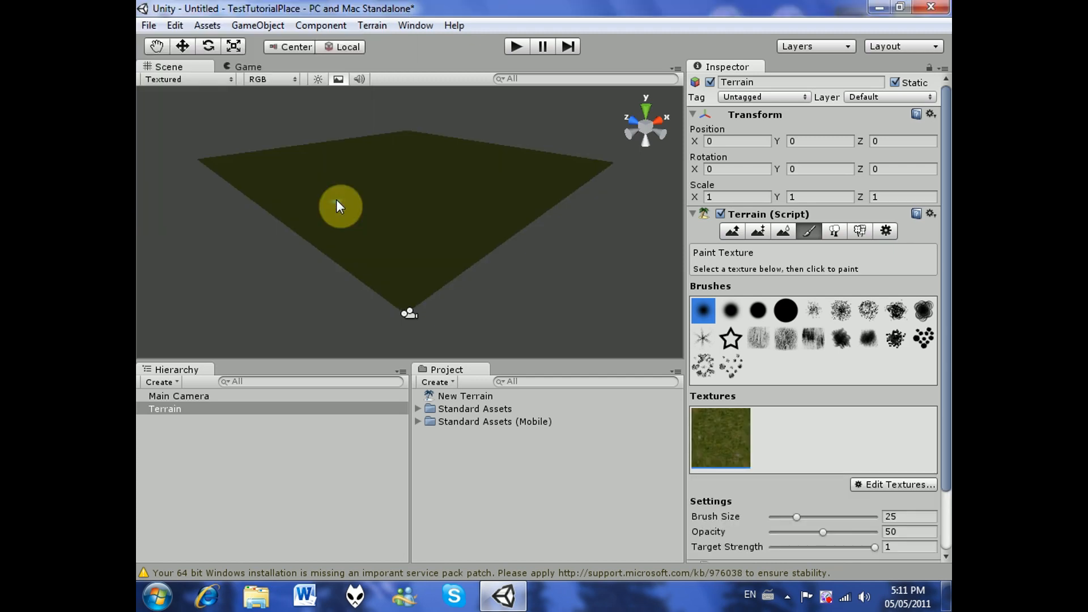
Add a second, light grey texture to the terrain's paint textures
right_drag(424, 209, 295, 189)
middle_drag(427, 199, 362, 209)
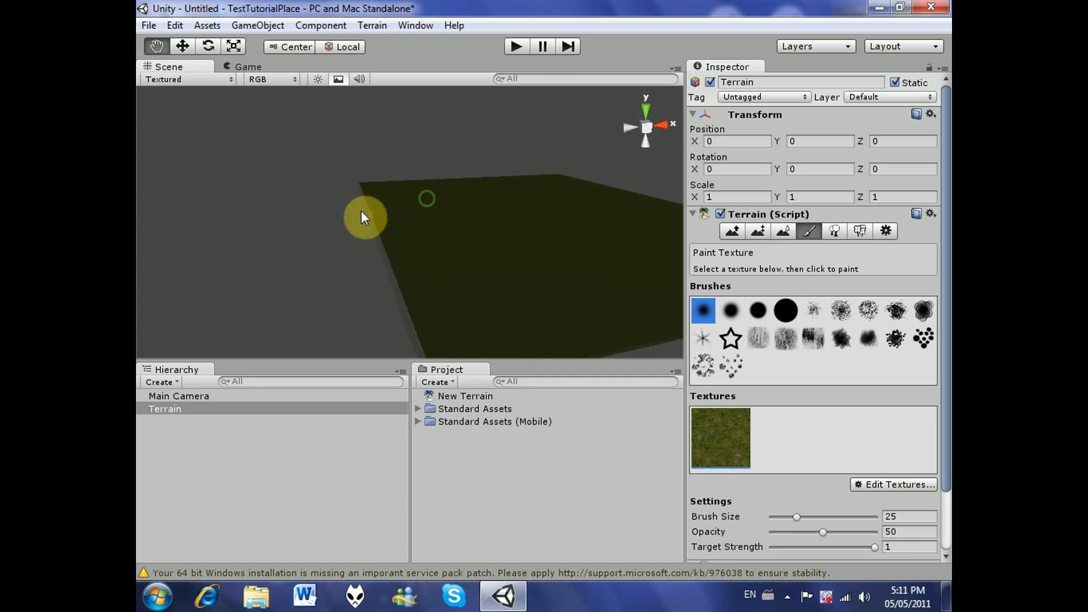
middle_drag(515, 218, 374, 92)
mouse_move(377, 199)
right_down()
mouse_move(510, 228)
mouse_move(458, 208)
right_up()
scroll(451, 200, up, 3)
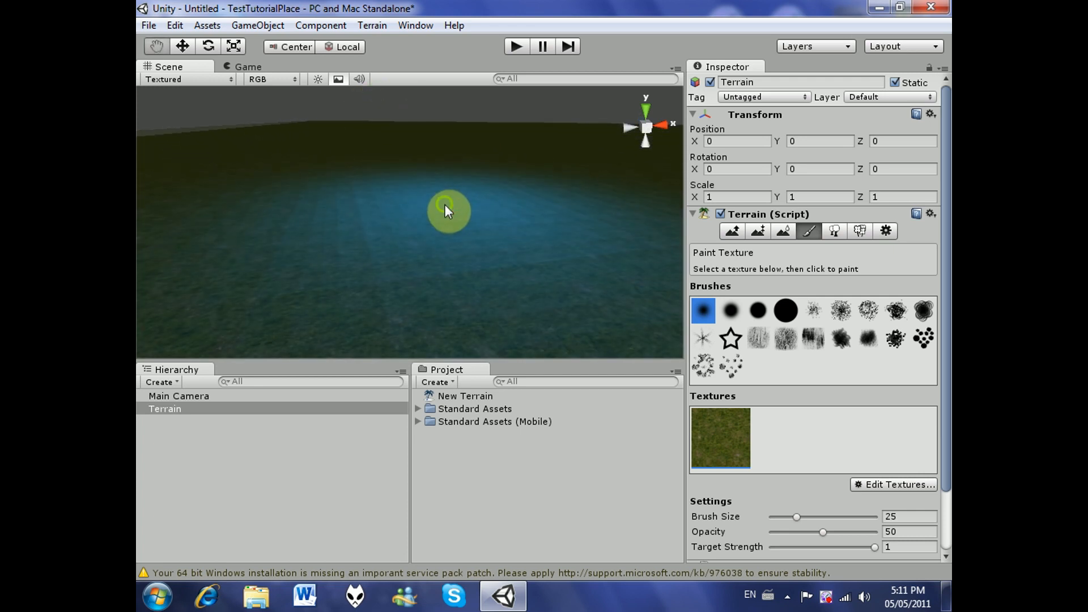
scroll(445, 206, down, 3)
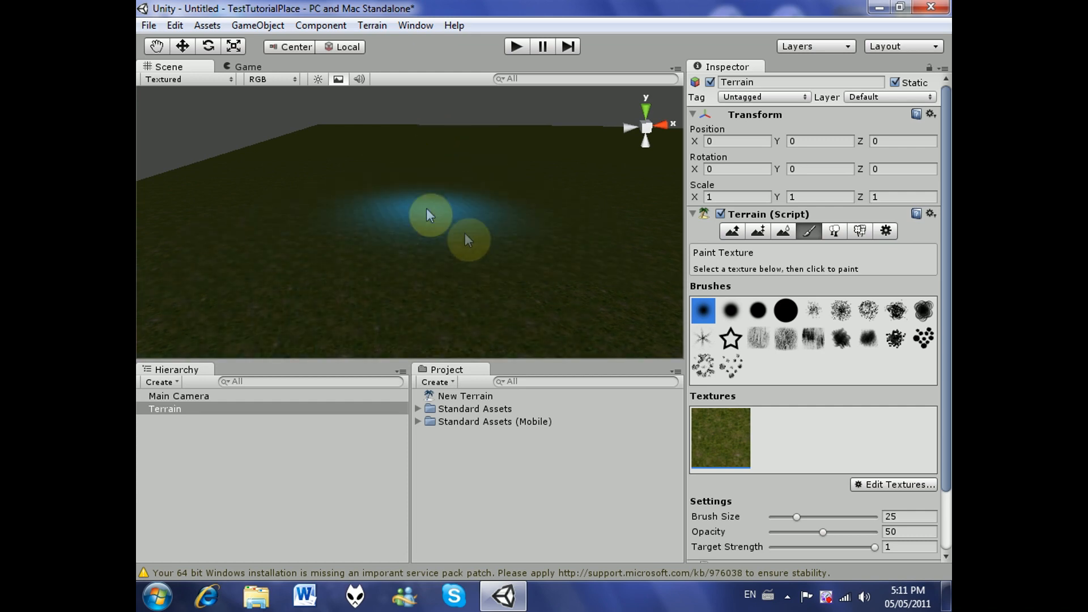
click(869, 483)
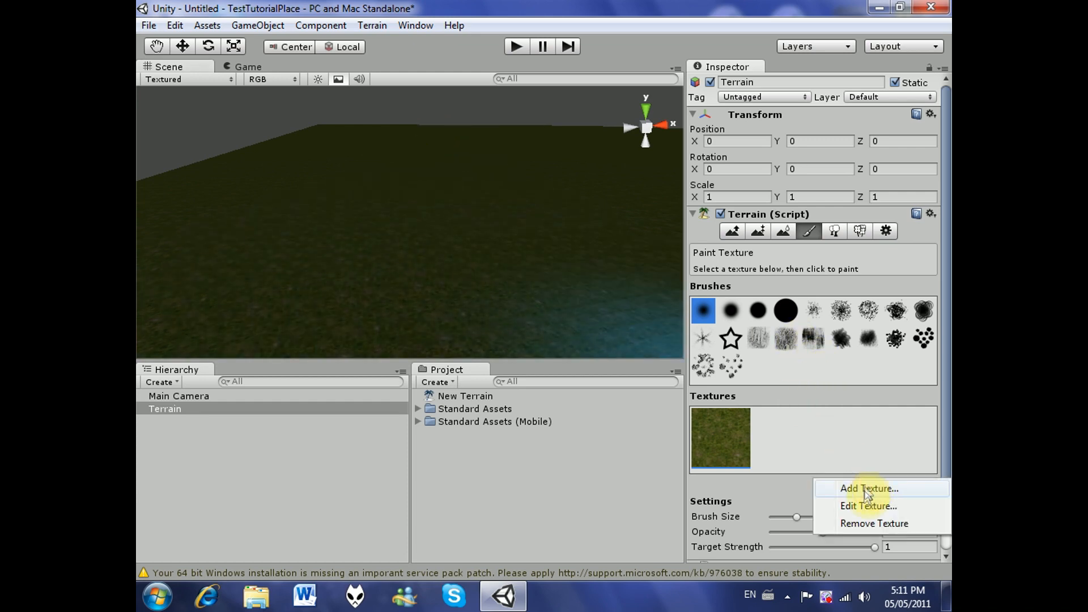
click(870, 489)
click(392, 52)
click(180, 149)
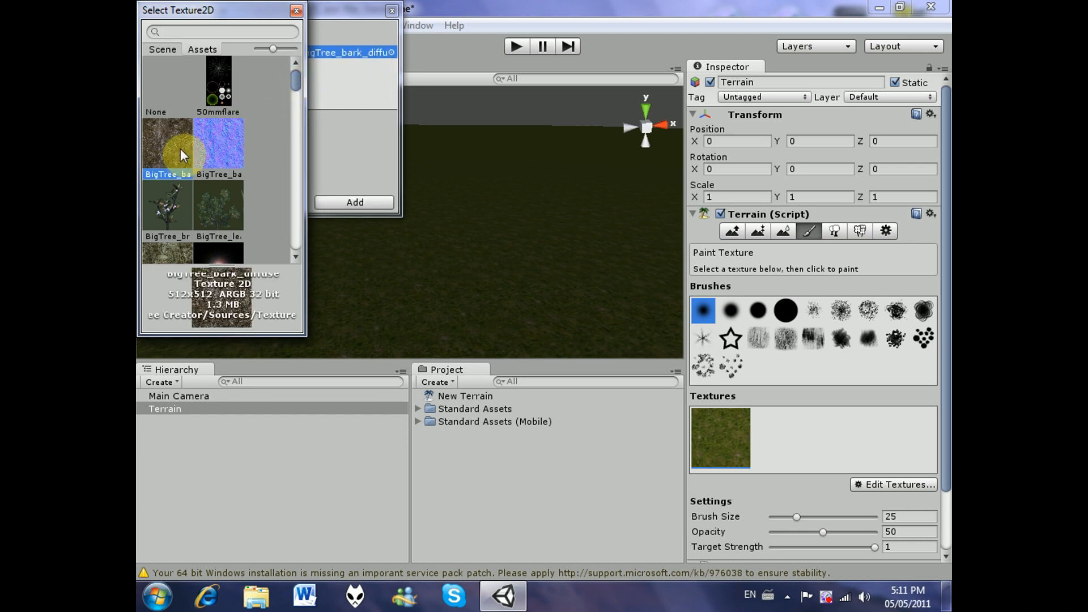
double_click(181, 148)
click(340, 202)
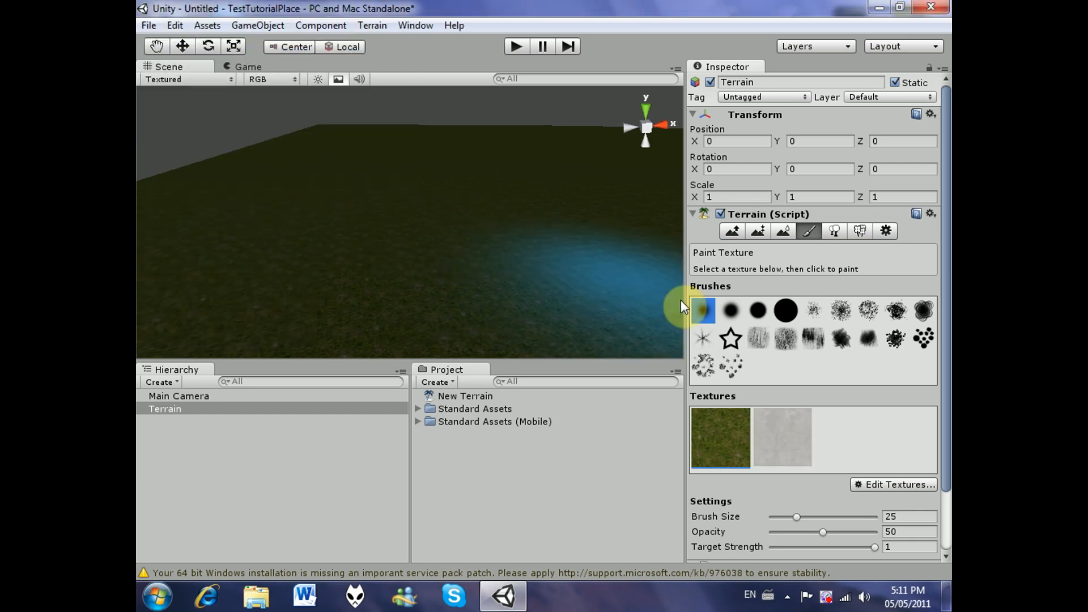
Switch between the grass and light grey paint textures, leaving the grey one active for painting
click(796, 434)
click(731, 431)
click(774, 431)
click(746, 431)
click(774, 435)
click(734, 434)
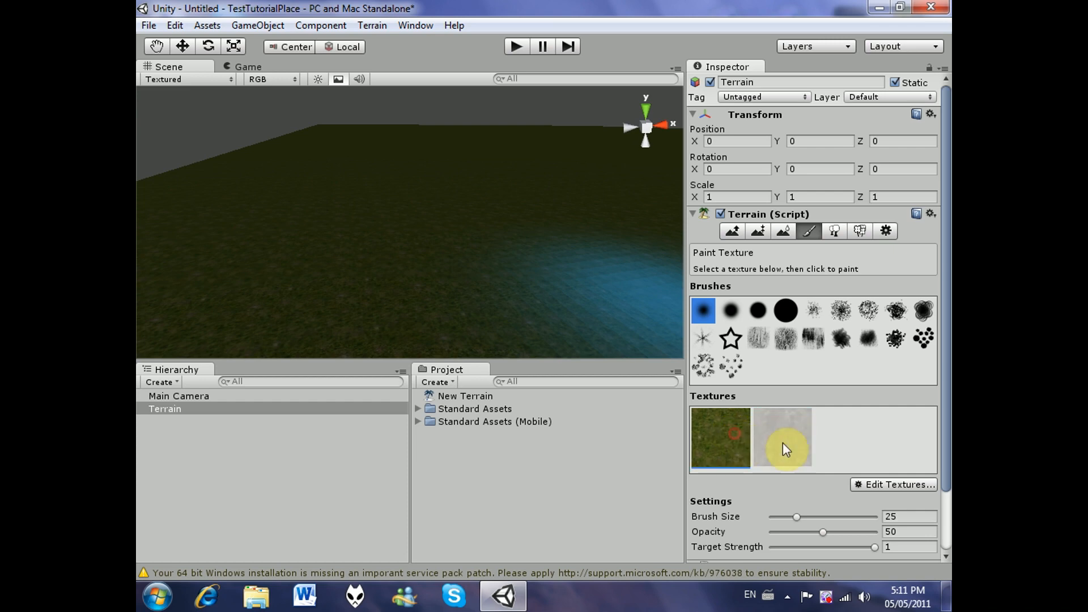
click(792, 445)
click(741, 443)
click(789, 438)
click(734, 443)
click(780, 440)
Paint a wide patch and curved, looping paths of the light grey texture near one corner of the grass terrain
mouse_move(186, 211)
mouse_down()
mouse_move(492, 251)
mouse_move(204, 247)
mouse_move(488, 259)
mouse_move(213, 188)
mouse_move(514, 248)
mouse_up()
alt+right_drag(515, 284, 485, 229)
click(318, 79)
click(315, 81)
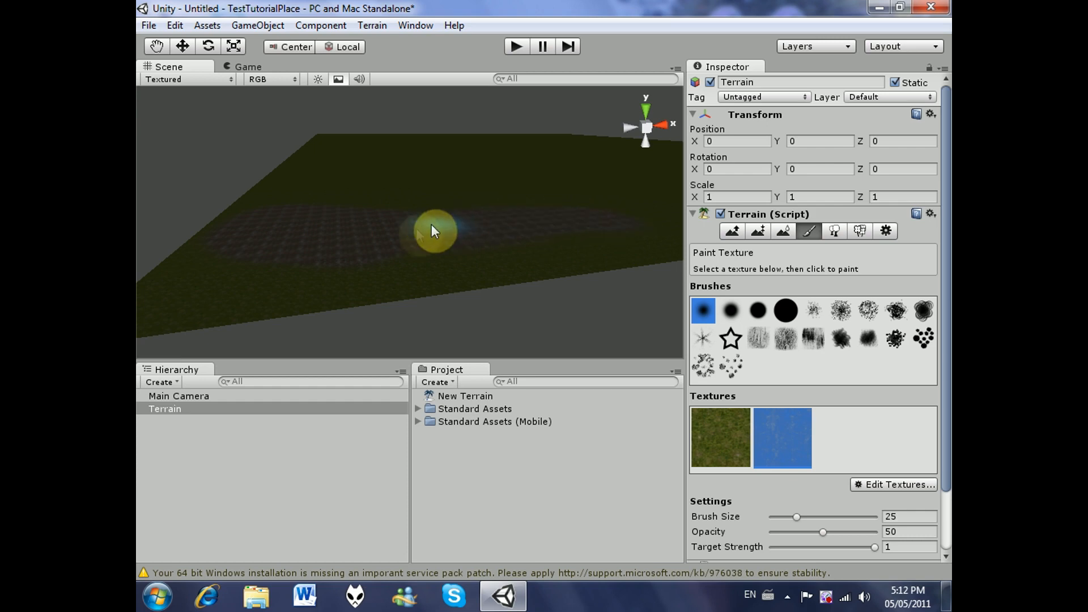
mouse_move(426, 158)
alt+mouse_down()
mouse_move(413, 195)
mouse_move(440, 185)
mouse_move(396, 204)
mouse_move(585, 199)
alt+mouse_up()
middle_drag(586, 196, 457, 250)
mouse_move(381, 293)
mouse_down()
mouse_move(475, 223)
mouse_move(611, 233)
mouse_up()
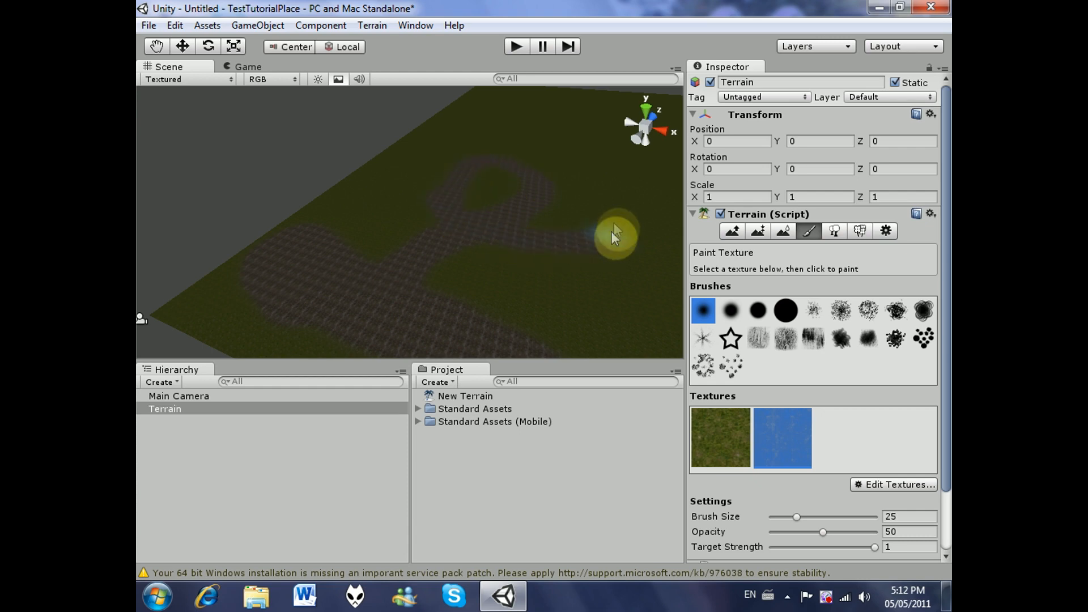
Use the Raise / Lower Terrain tool to raise a sharp peak and an adjoining ridge beside the painted paths
middle_drag(593, 221, 332, 323)
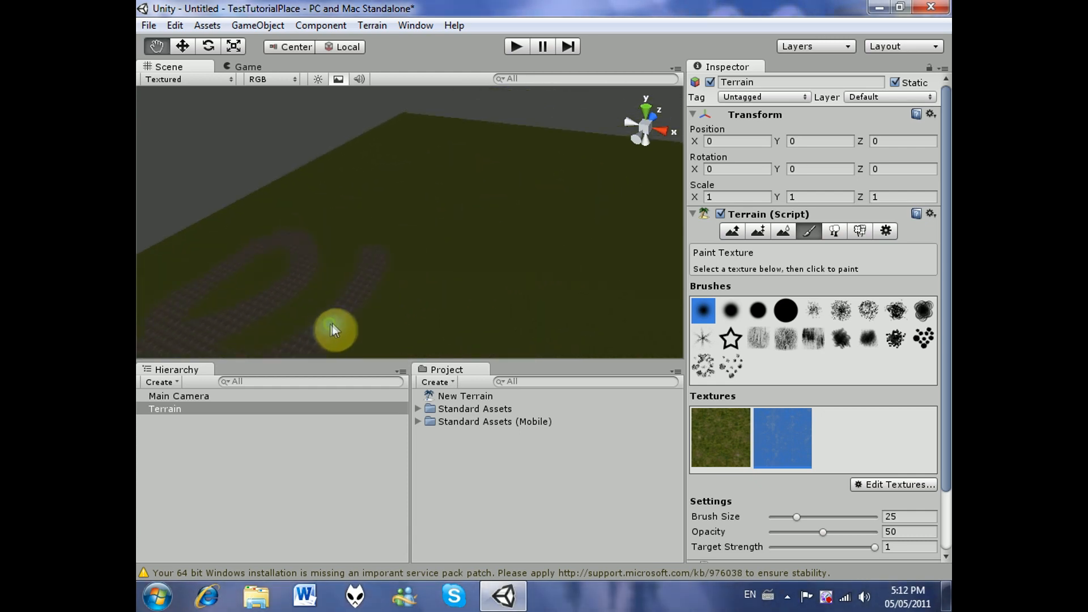
middle_drag(496, 223, 441, 195)
scroll(441, 196, down, 3)
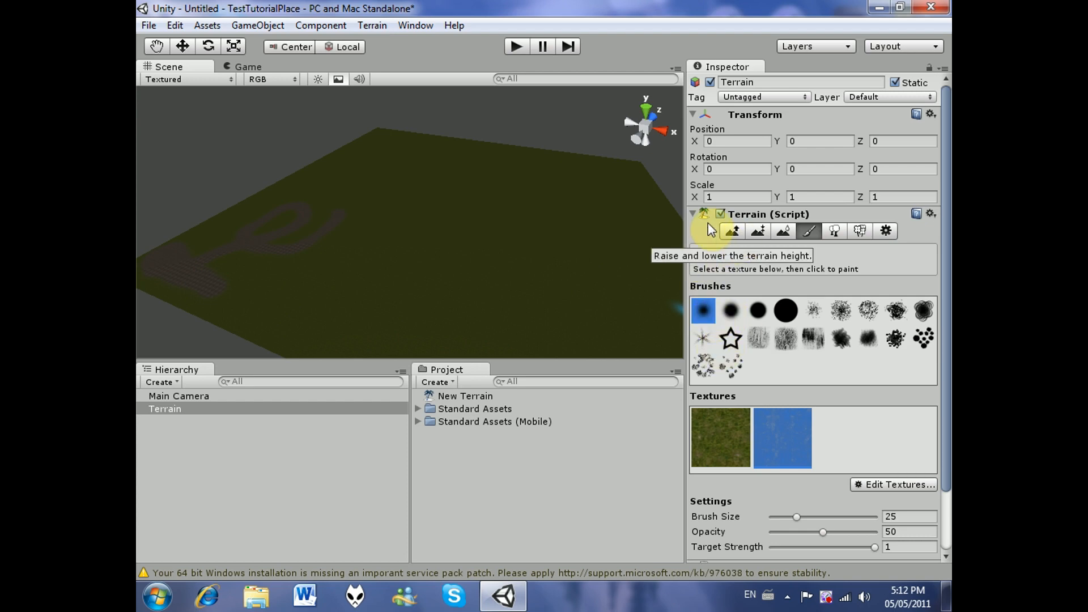
click(736, 230)
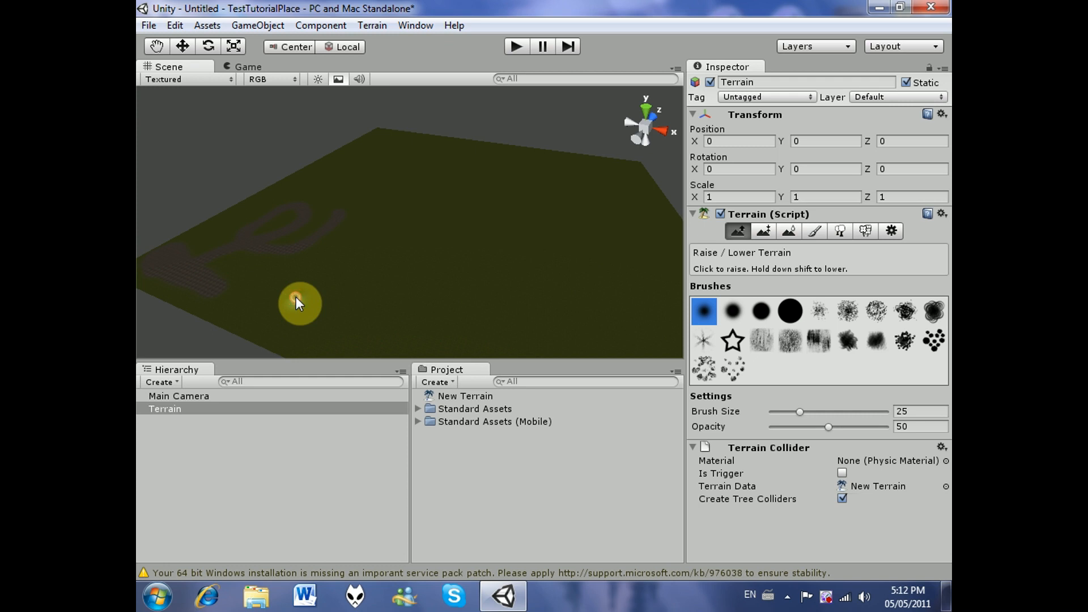
mouse_move(349, 268)
mouse_down()
mouse_move(497, 207)
mouse_move(501, 294)
mouse_move(481, 260)
mouse_move(478, 277)
mouse_move(434, 226)
mouse_up()
scroll(462, 251, up, 6)
mouse_move(461, 250)
middle_down()
mouse_move(476, 197)
mouse_move(579, 223)
middle_up()
mouse_move(544, 233)
mouse_down()
mouse_move(484, 280)
mouse_move(510, 224)
mouse_move(472, 260)
mouse_move(340, 253)
mouse_up()
scroll(460, 260, down, 4)
mouse_move(463, 262)
alt+mouse_down()
mouse_move(328, 262)
mouse_move(418, 253)
alt+mouse_up()
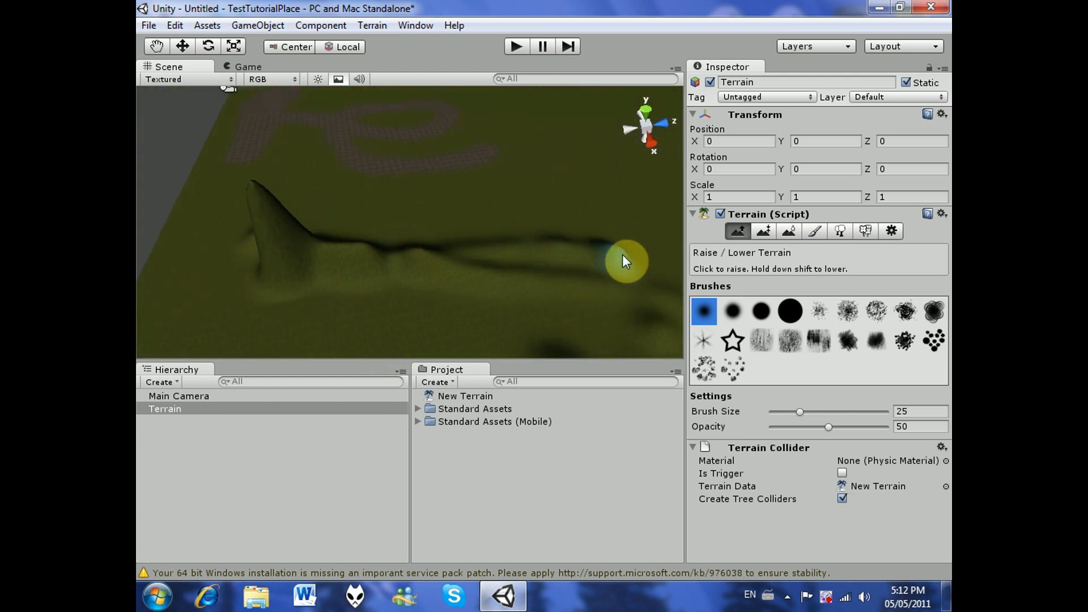
Extend the raised ridge into a curved ring of hills enclosing a flat basin
middle_drag(572, 252, 302, 174)
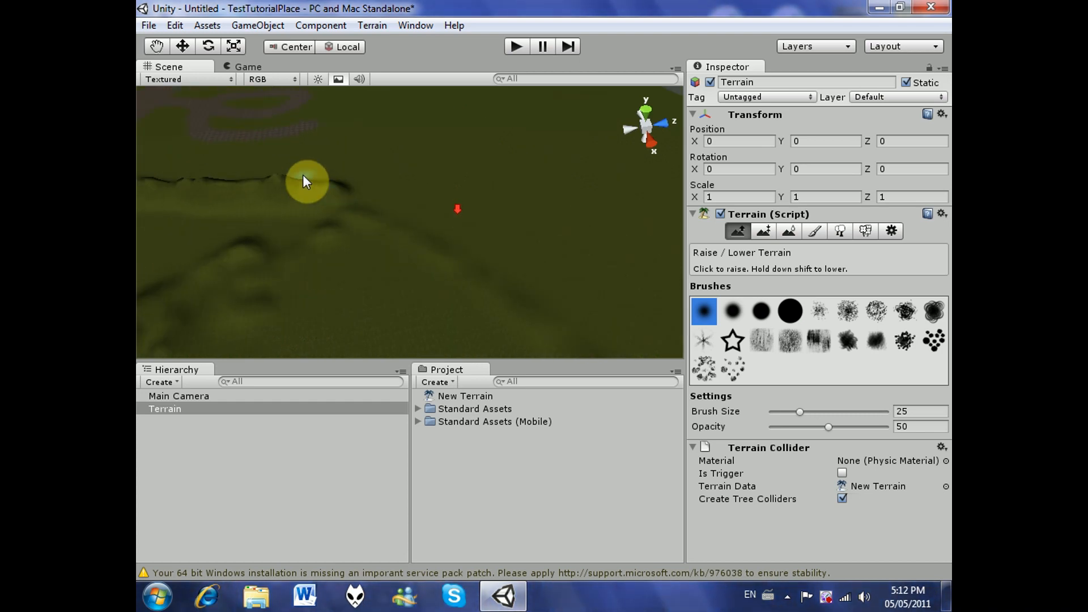
scroll(450, 201, down, 3)
mouse_move(382, 226)
mouse_down()
mouse_move(454, 260)
mouse_move(527, 316)
mouse_up()
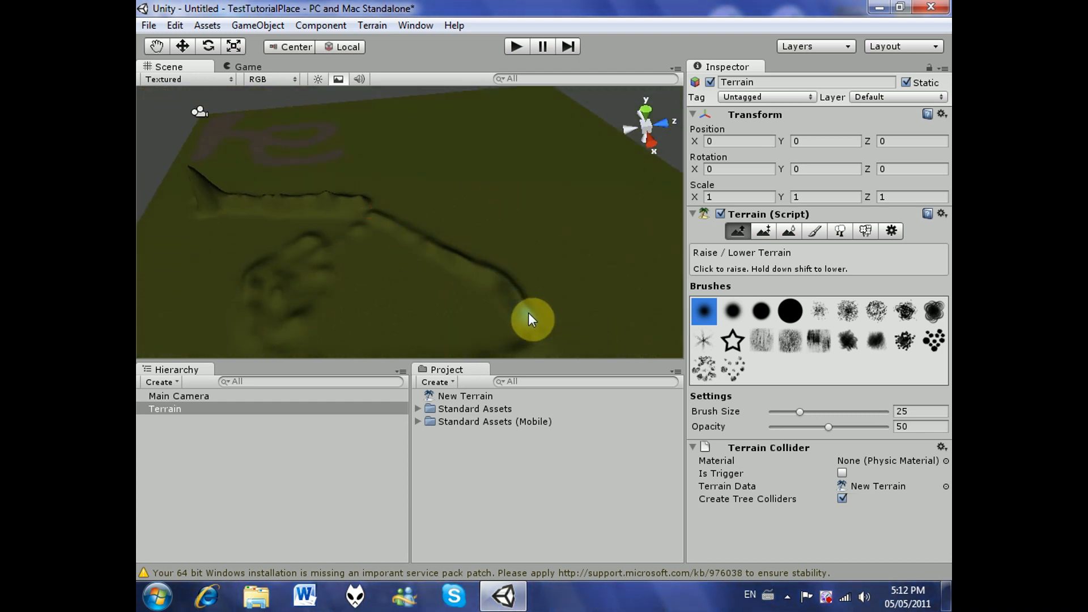
mouse_move(351, 235)
mouse_down()
mouse_move(504, 282)
mouse_move(251, 287)
mouse_move(294, 233)
mouse_move(340, 286)
mouse_up()
scroll(429, 231, down, 2)
middle_drag(429, 231, 557, 276)
scroll(397, 194, down, 2)
scroll(400, 196, up, 2)
scroll(438, 215, up, 3)
mouse_move(526, 267)
mouse_down()
mouse_move(524, 304)
mouse_move(461, 333)
mouse_move(355, 325)
mouse_move(335, 262)
mouse_up()
Add a point light to the scene
right_drag(505, 209, 603, 170)
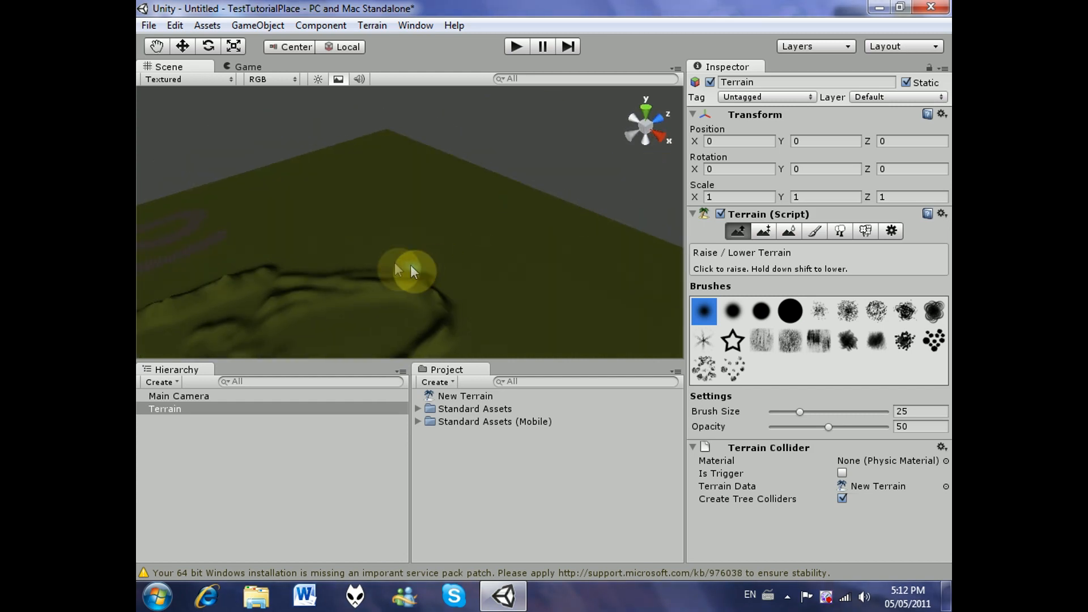
middle_drag(343, 238, 502, 218)
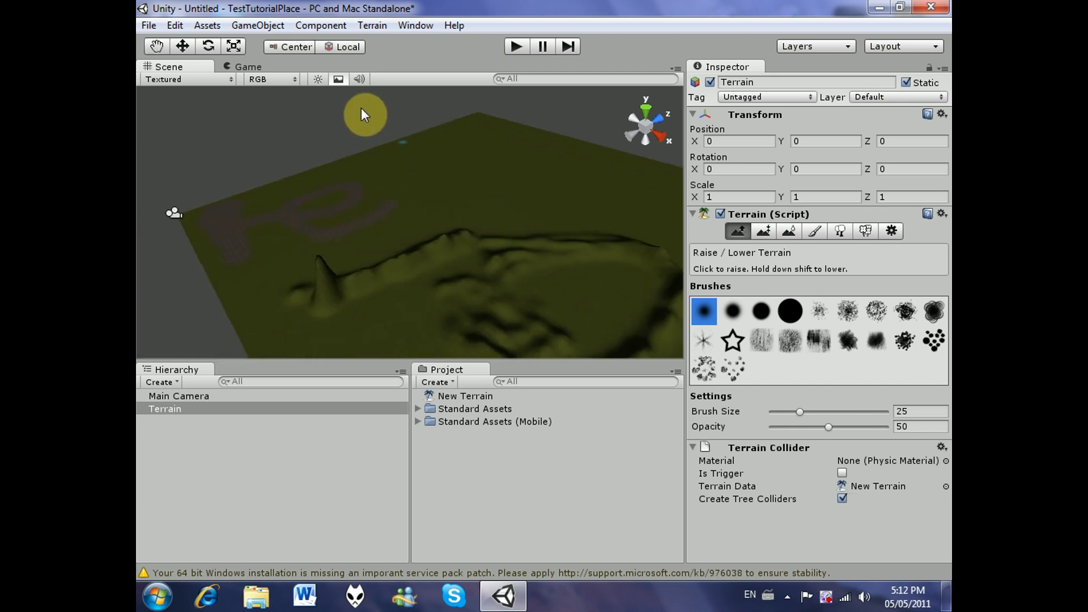
click(258, 25)
click(289, 61)
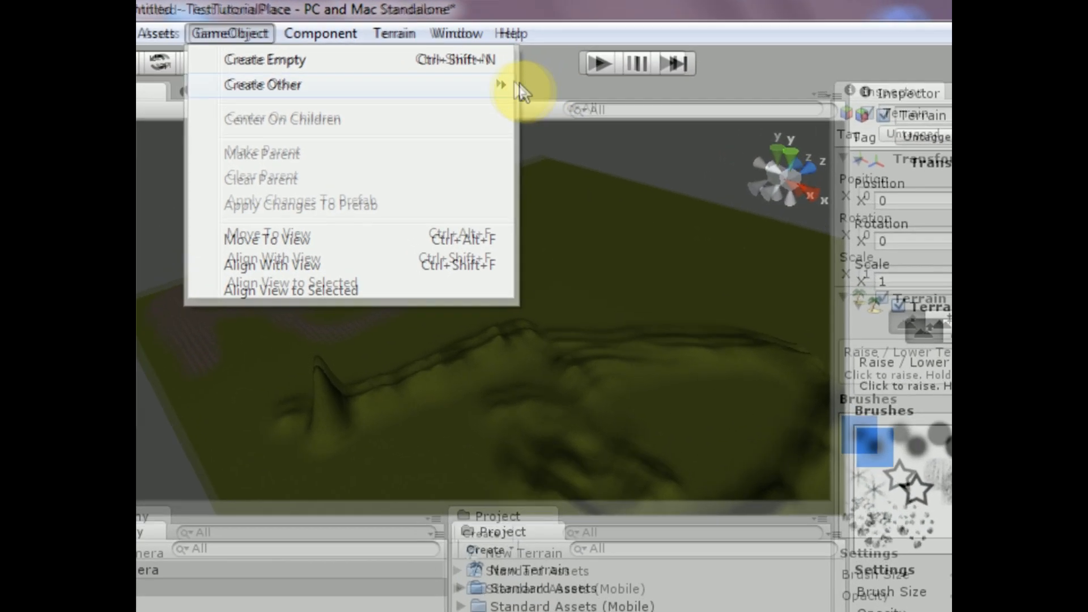
click(433, 60)
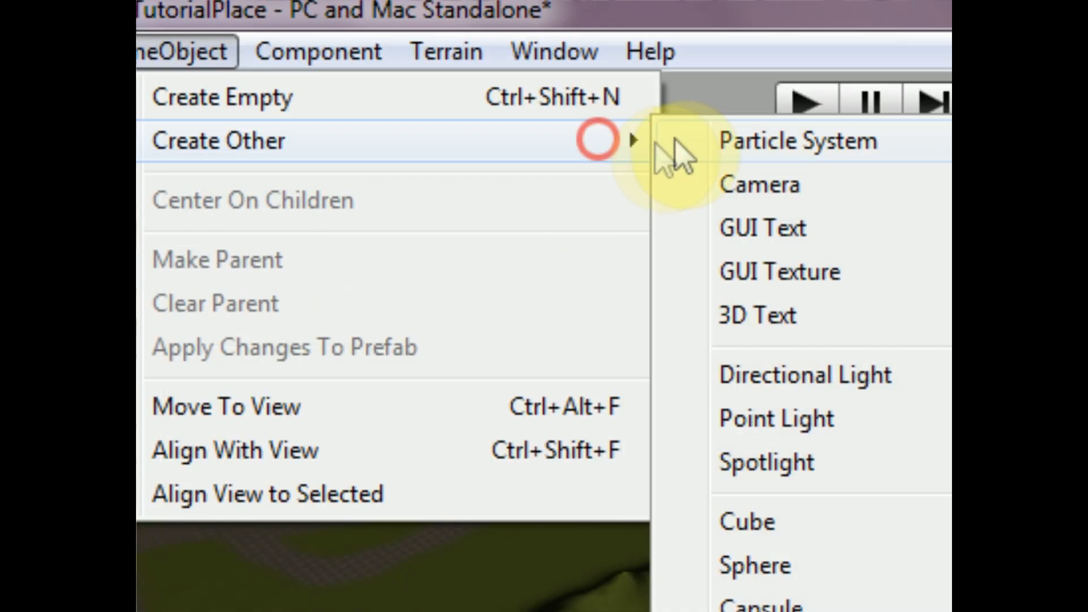
click(820, 420)
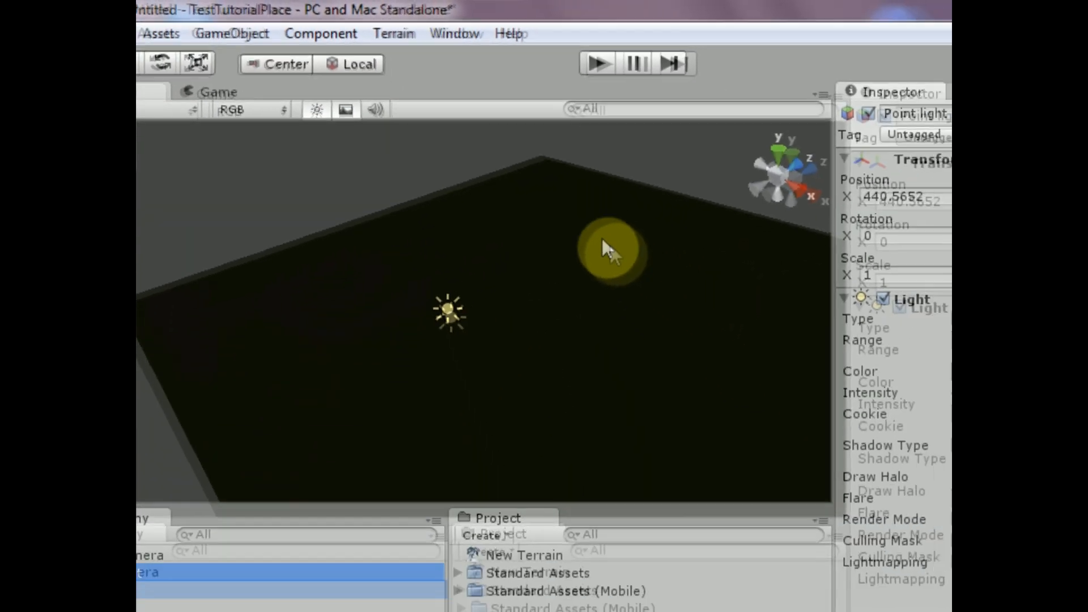
scroll(479, 174, up, 3)
scroll(467, 180, down, 3)
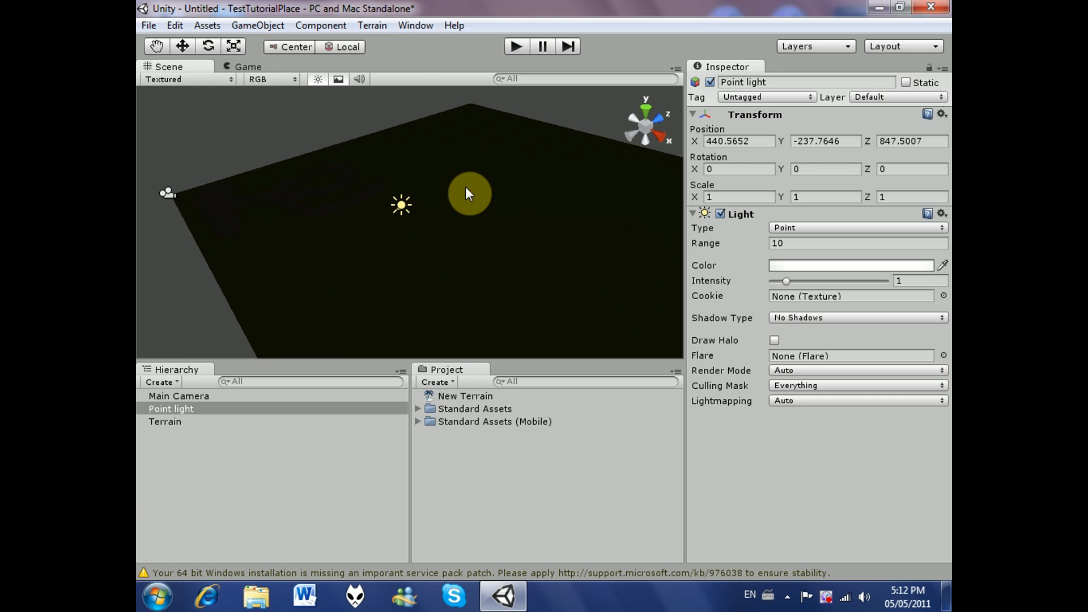
Toggle the scene view lighting on and off to compare the terrain, leaving scene lighting off
click(318, 80)
click(318, 79)
double_click(318, 79)
click(318, 79)
click(318, 80)
click(318, 79)
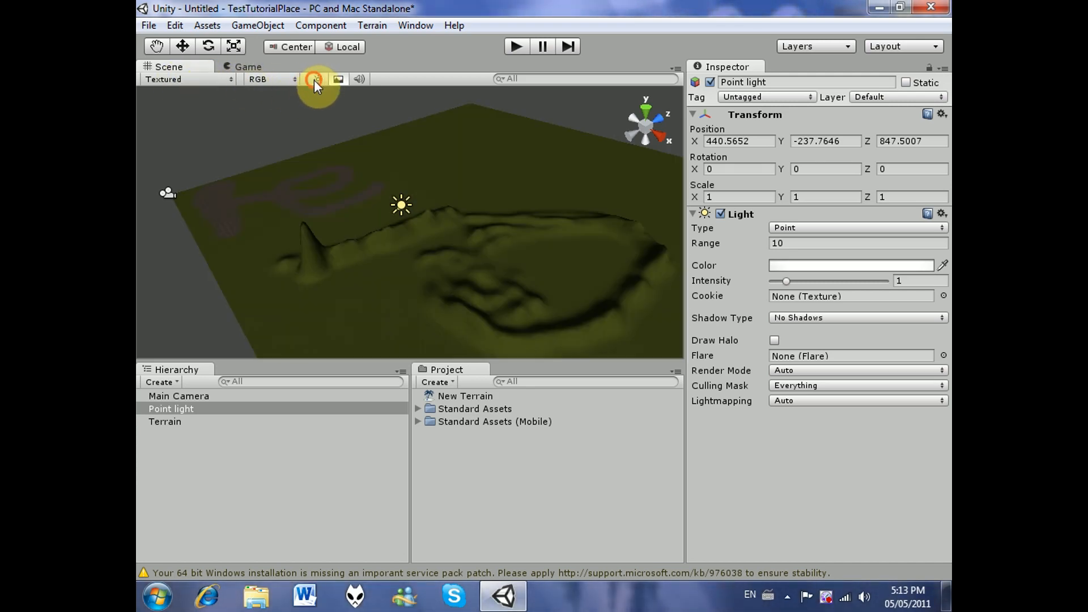
Raise the point light and move it over the hills to about X 1217, Y 487, Z 276
click(182, 44)
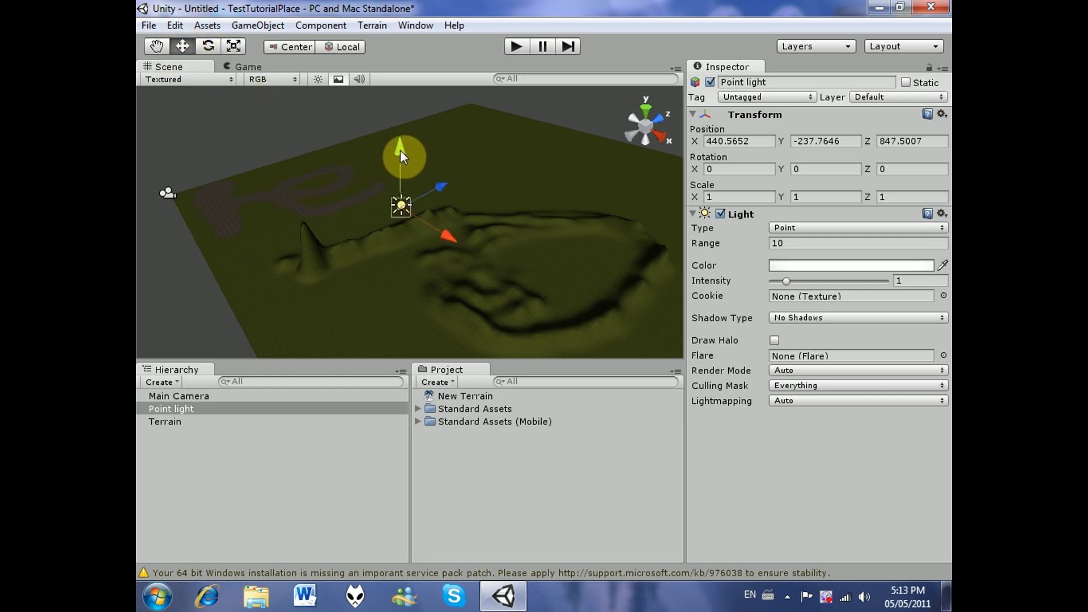
drag(400, 151, 400, 96)
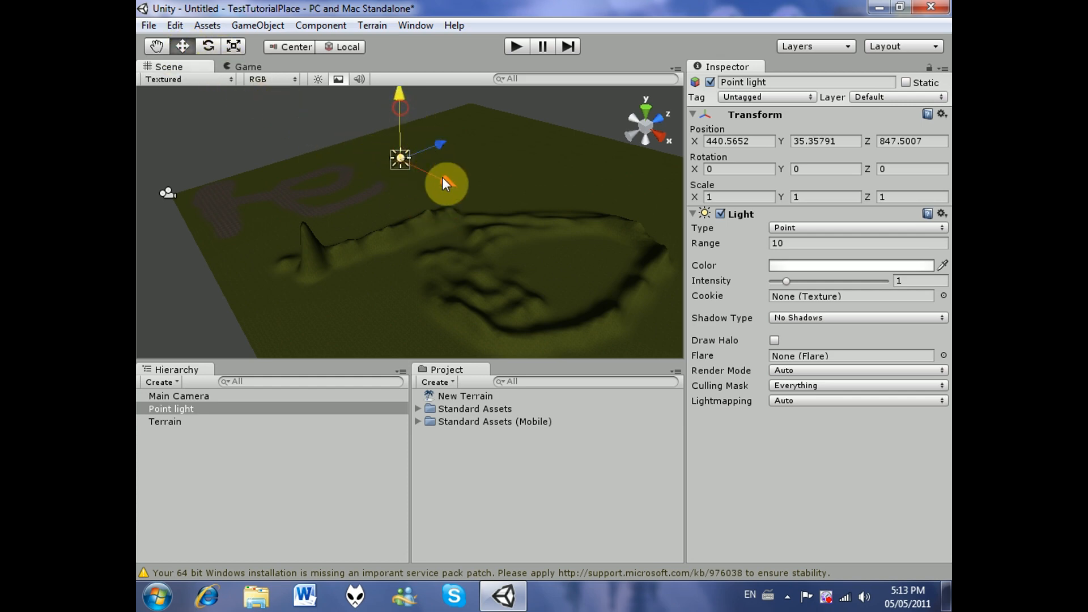
drag(444, 180, 589, 229)
drag(632, 280, 529, 267)
drag(520, 193, 531, 122)
drag(583, 197, 539, 194)
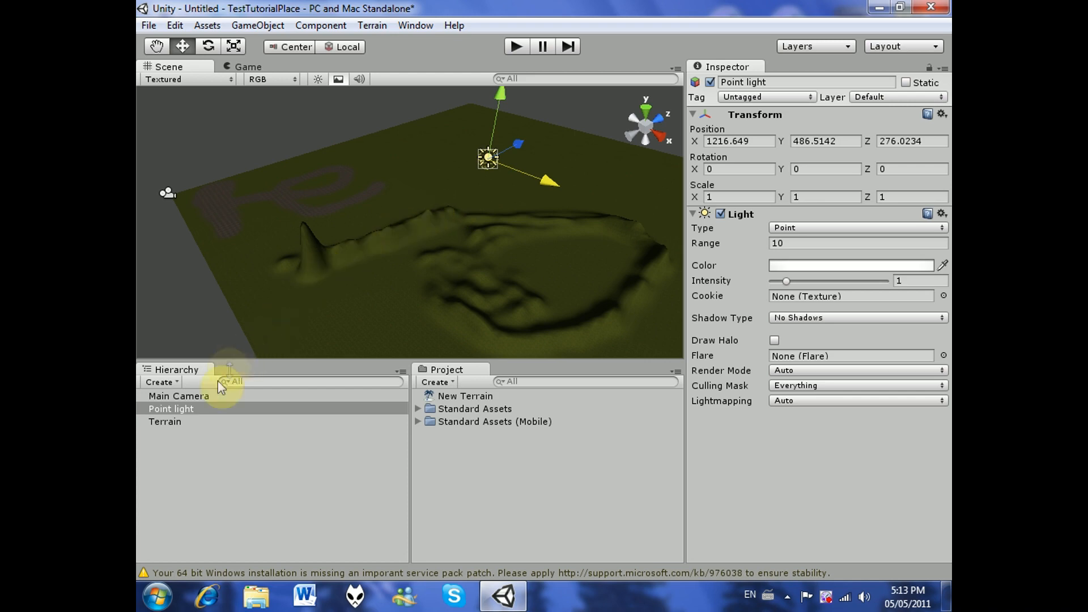
Set the point light's range to 10000
double_click(189, 410)
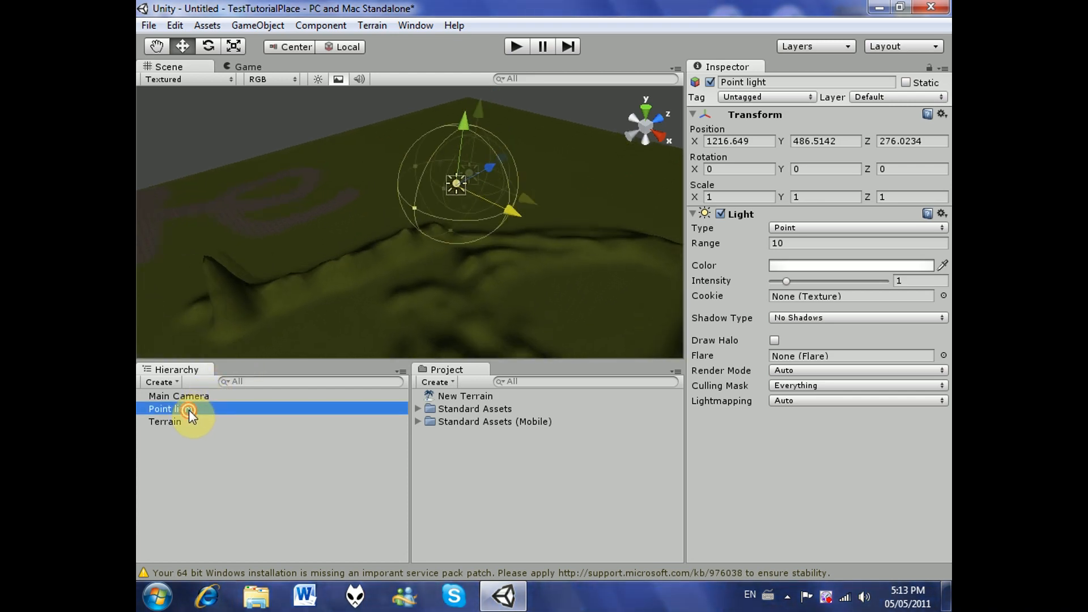
alt+drag(470, 217, 483, 216)
middle_drag(483, 218, 487, 216)
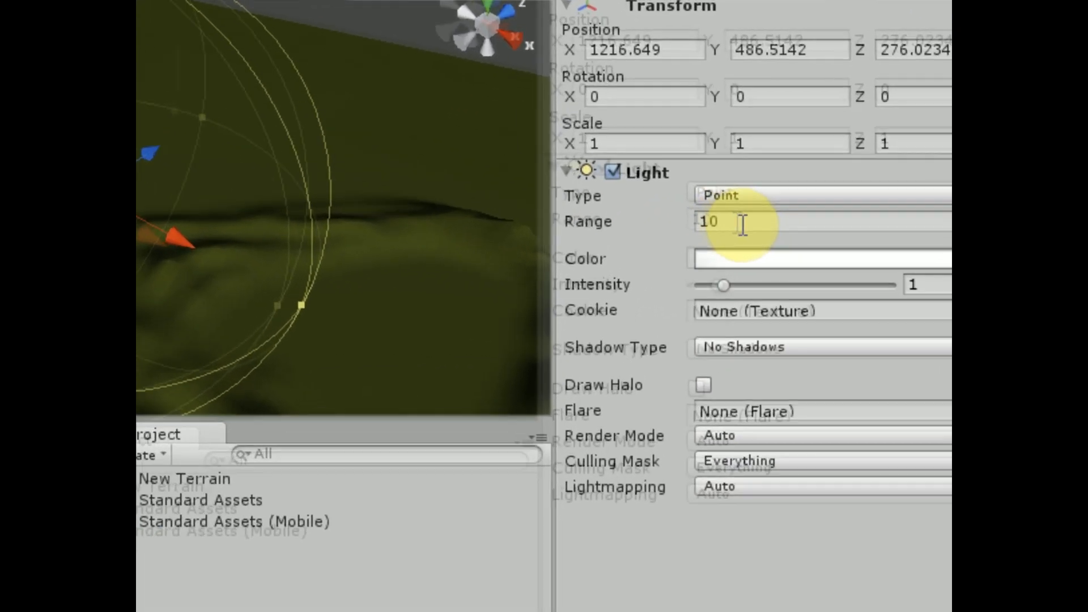
click(798, 244)
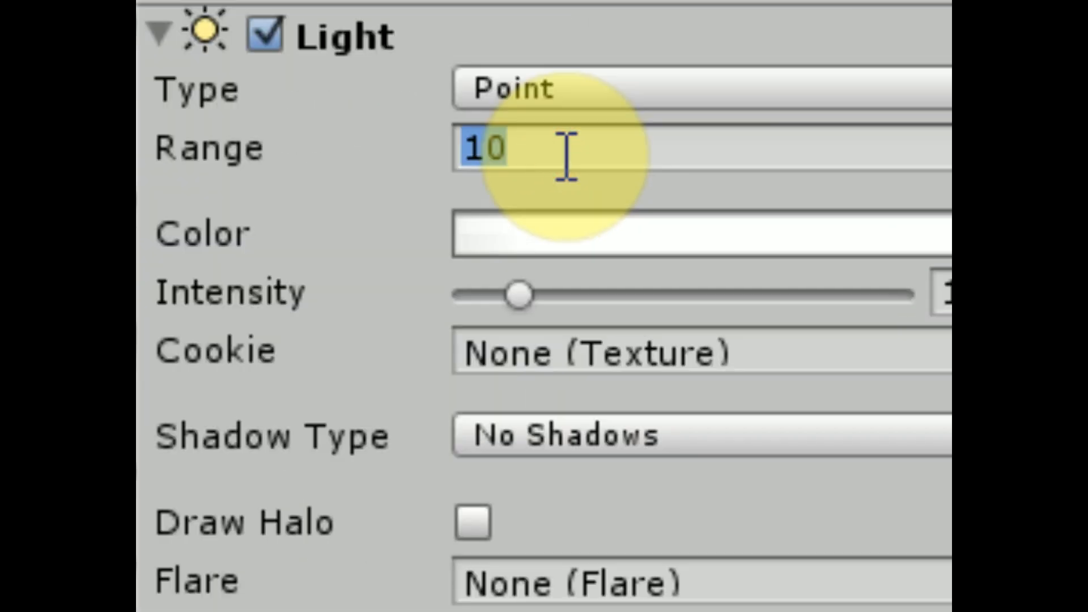
click(567, 157)
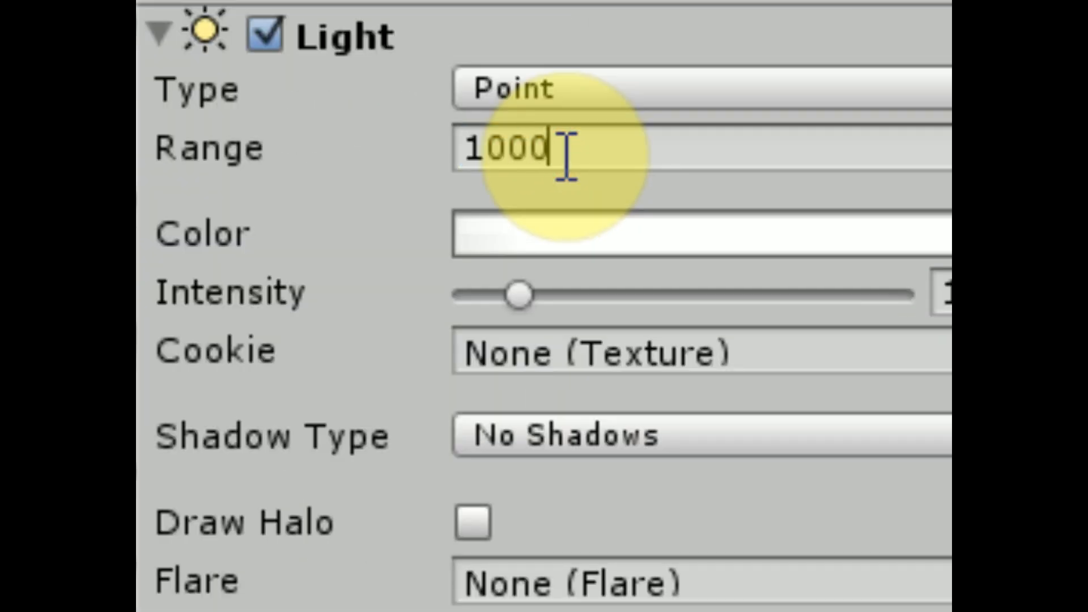
key(BackSpace)
key(BackSpace)
key(BackSpace)
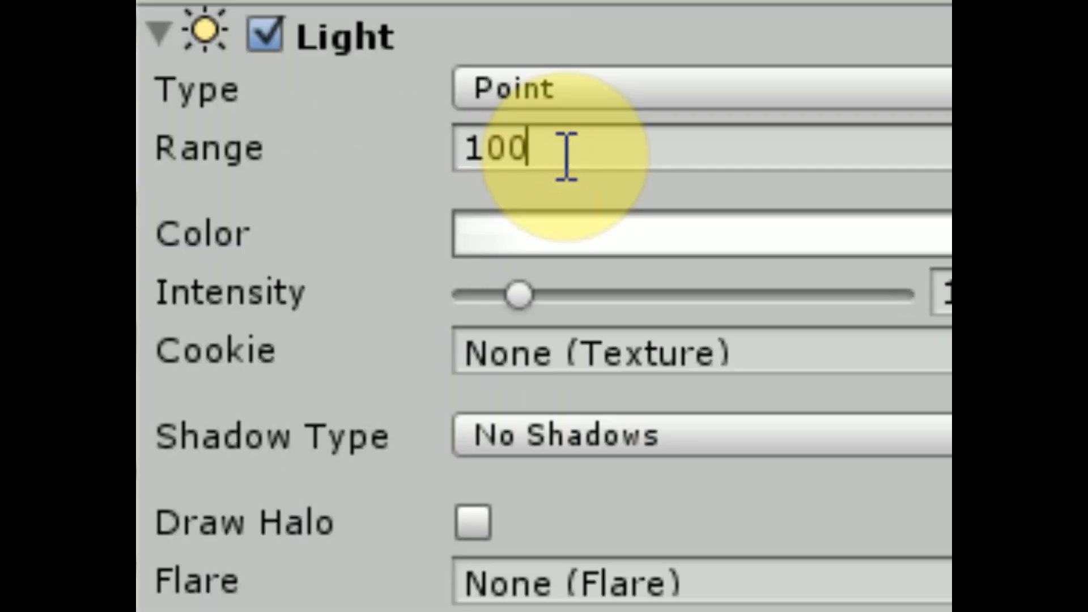
key(Return)
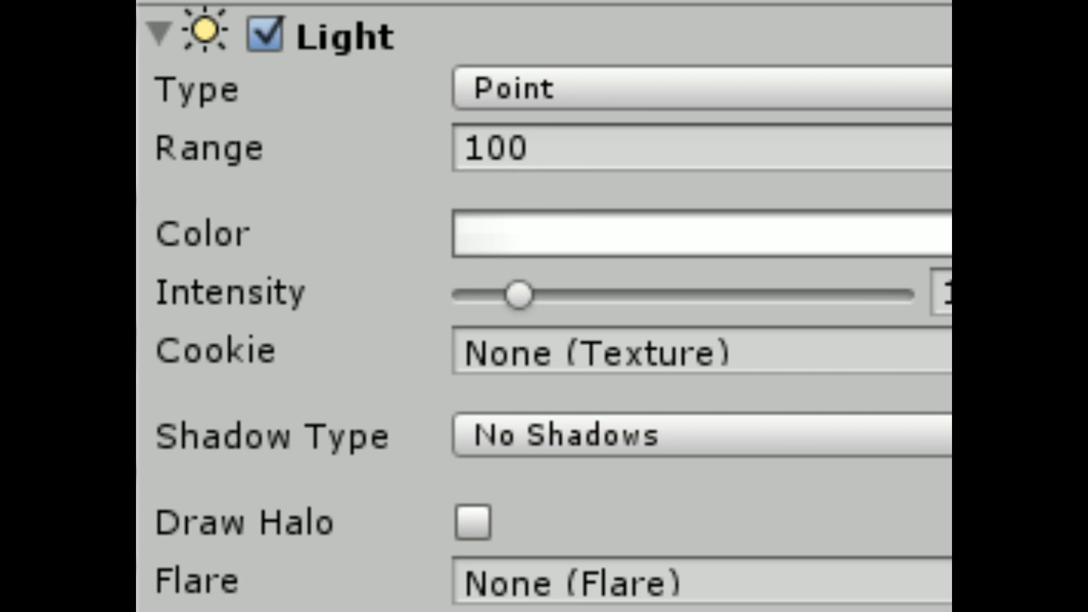
click(590, 90)
click(309, 163)
click(605, 136)
text(00)
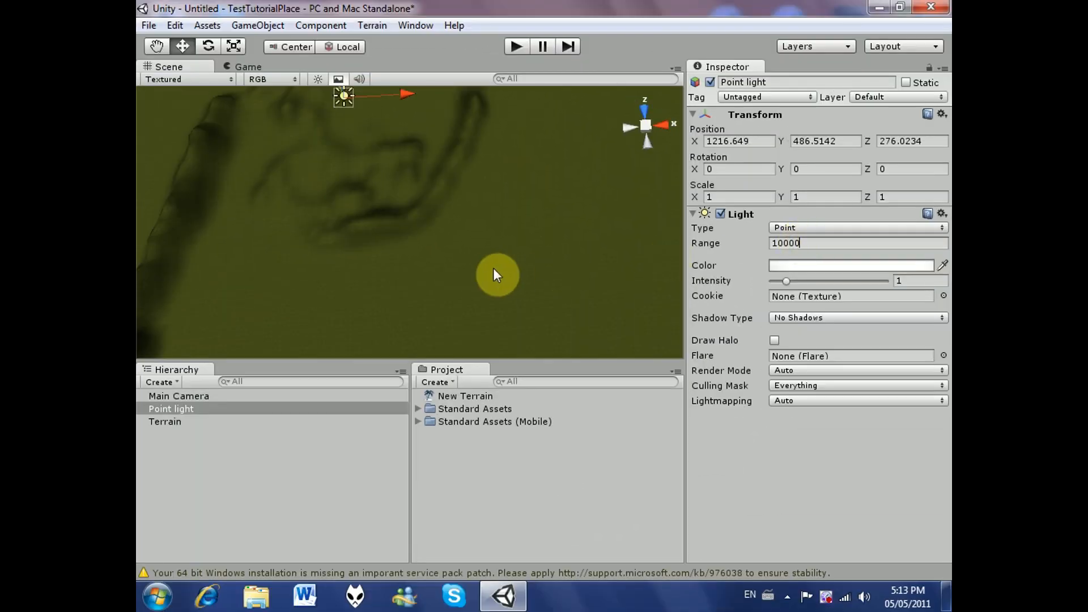
Turn on the scene view lighting to check the point light on the terrain
right_drag(493, 269, 306, 140)
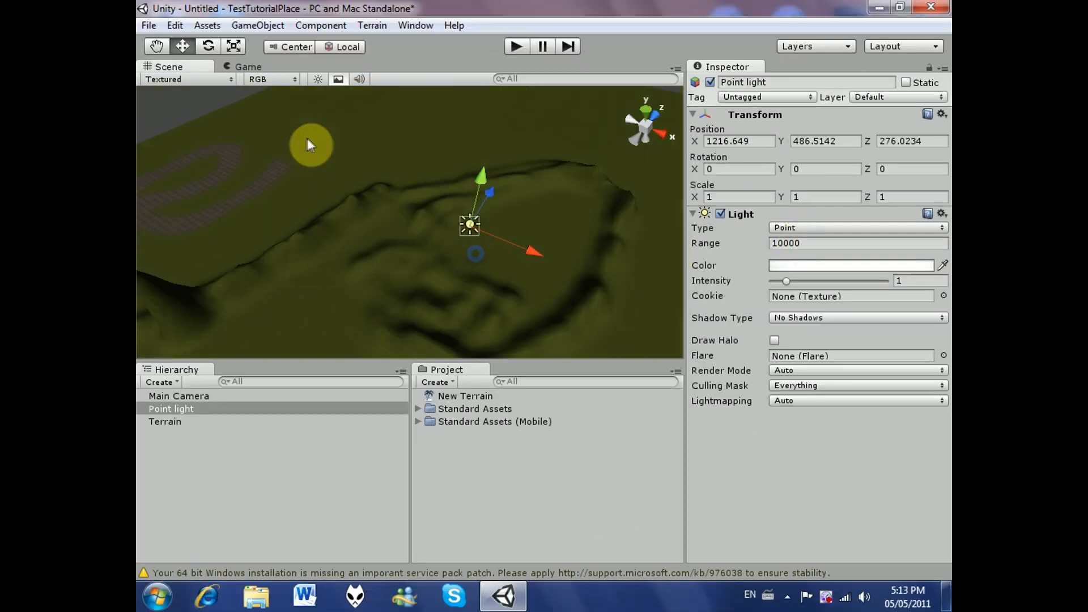
click(316, 82)
click(316, 82)
click(317, 80)
Shift the point light horizontally over the terrain to about X 831, Z 632 and deselect it
right_drag(504, 233, 467, 158)
drag(504, 151, 522, 122)
middle_drag(442, 238, 362, 318)
drag(399, 184, 660, 141)
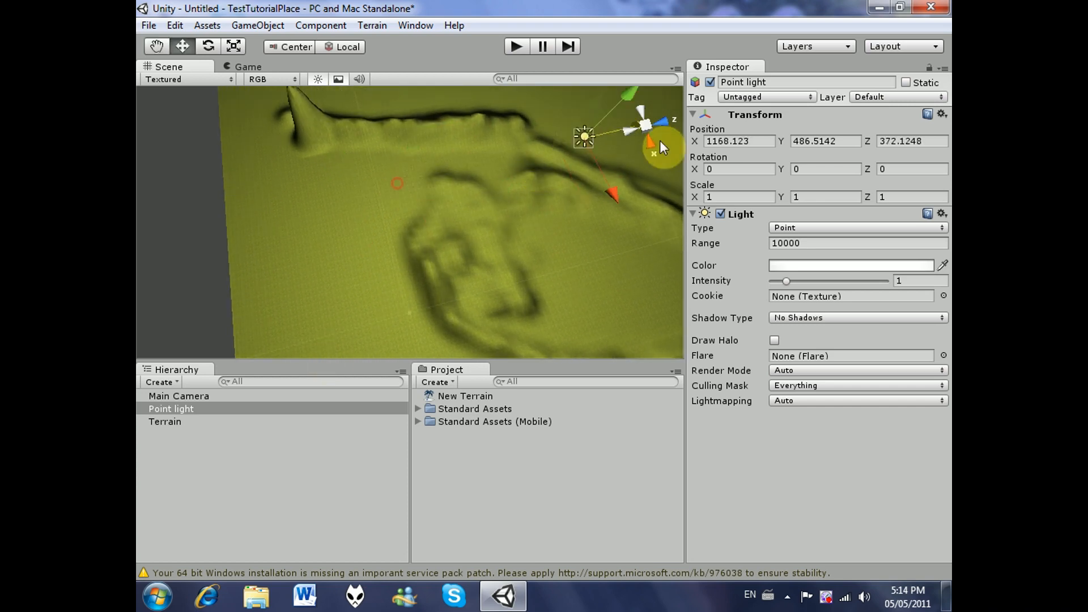
drag(613, 192, 520, 131)
middle_drag(504, 181, 324, 338)
drag(457, 175, 657, 209)
drag(610, 164, 291, 356)
right_drag(289, 351, 605, 472)
click(405, 262)
click(499, 261)
drag(528, 291, 373, 228)
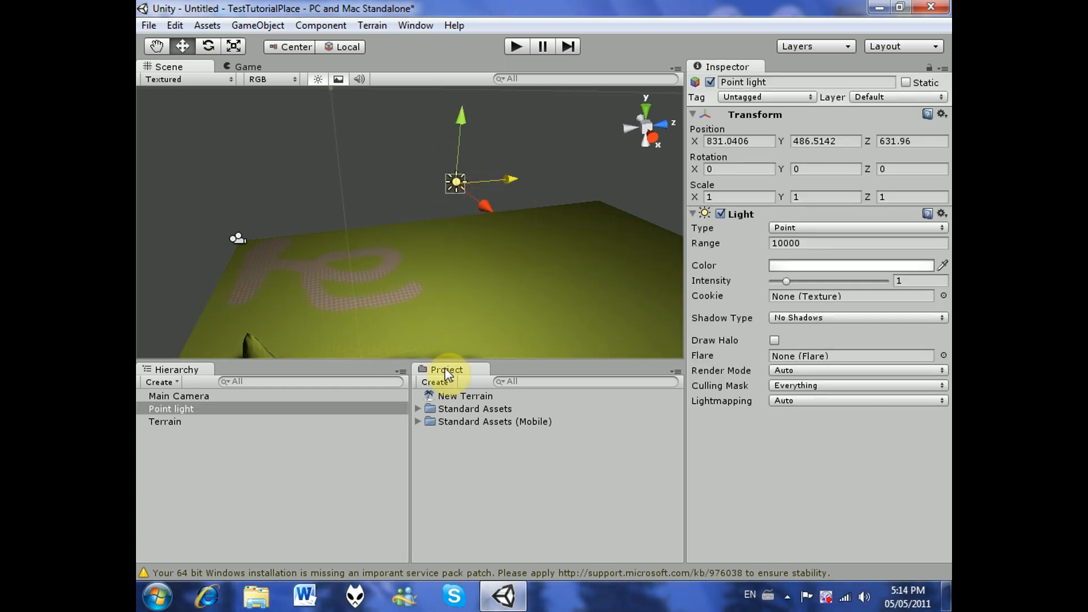
click(391, 158)
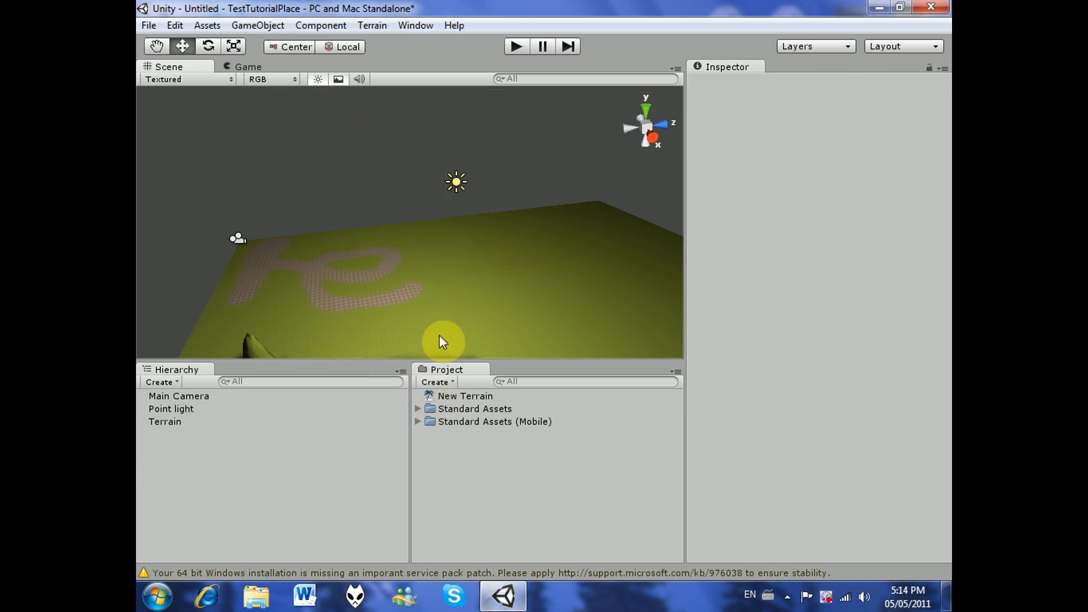
Place the First Person Controller from the Standard Assets Character Controllers folder in the scene
click(417, 408)
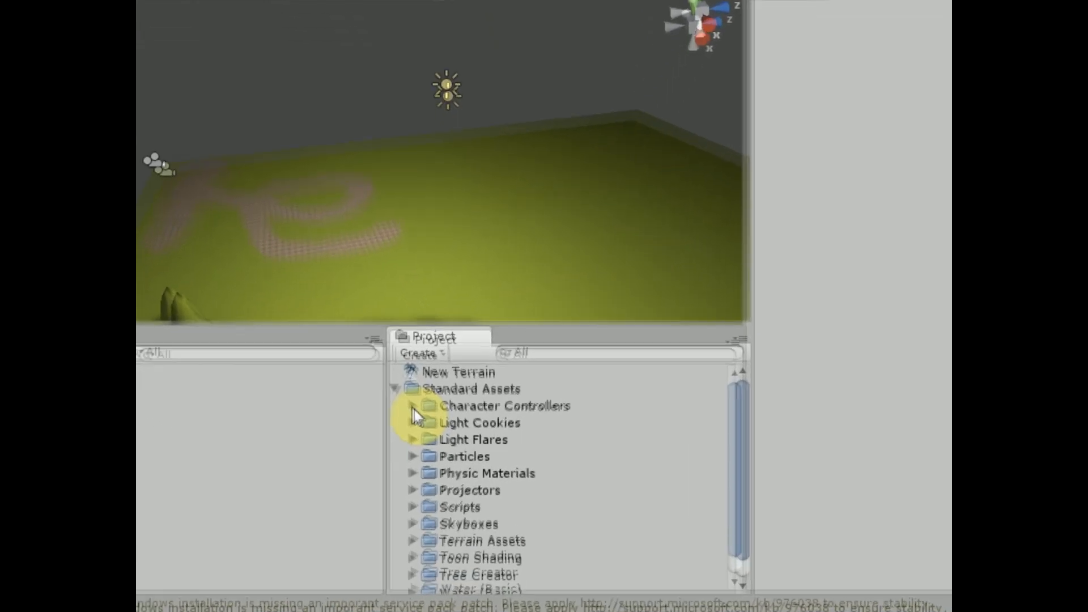
click(412, 406)
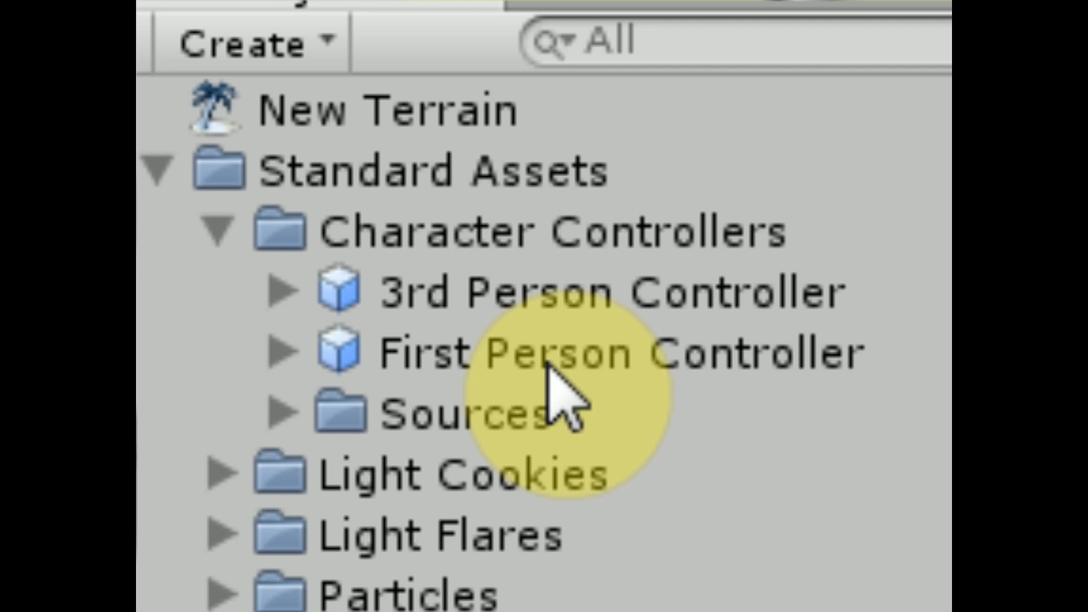
drag(547, 363, 135, 0)
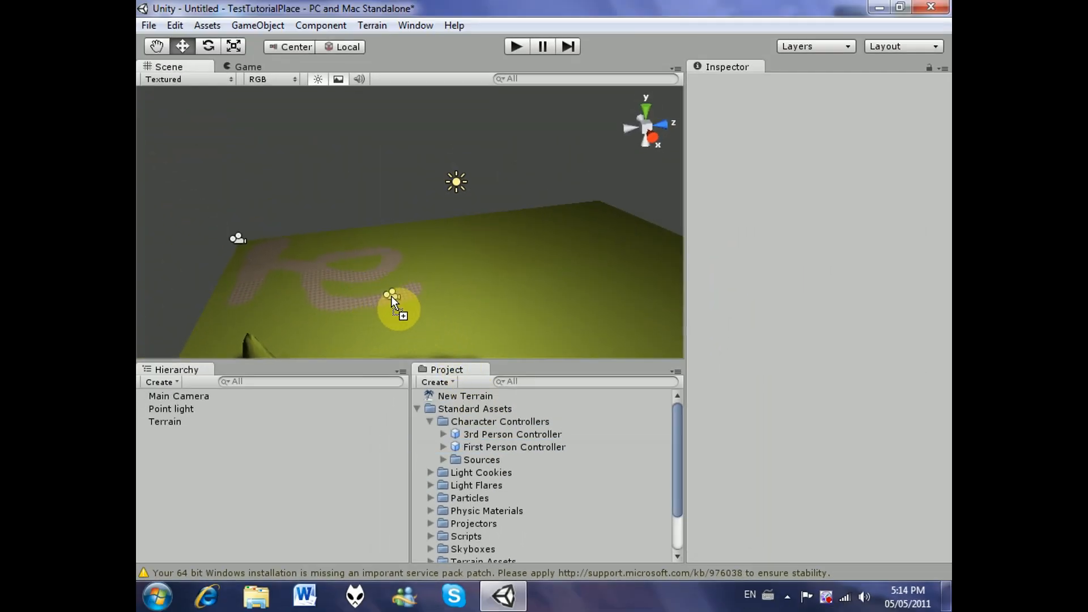
Move the First Person Controller to just above the painted path, at about X 141, Y 26, Z 64
drag(326, 298, 545, 171)
middle_drag(545, 169, 625, 147)
scroll(509, 159, down, 3)
middle_drag(510, 230, 442, 109)
drag(342, 108, 175, 306)
middle_drag(195, 283, 331, 184)
drag(404, 122, 404, 220)
drag(457, 273, 141, 238)
right_drag(410, 197, 296, 204)
drag(480, 185, 297, 184)
right_drag(297, 183, 479, 232)
drag(480, 233, 253, 247)
middle_drag(251, 242, 391, 201)
drag(410, 170, 422, 348)
middle_drag(422, 348, 373, 155)
scroll(404, 170, up, 2)
drag(331, 131, 389, 178)
middle_drag(388, 180, 402, 212)
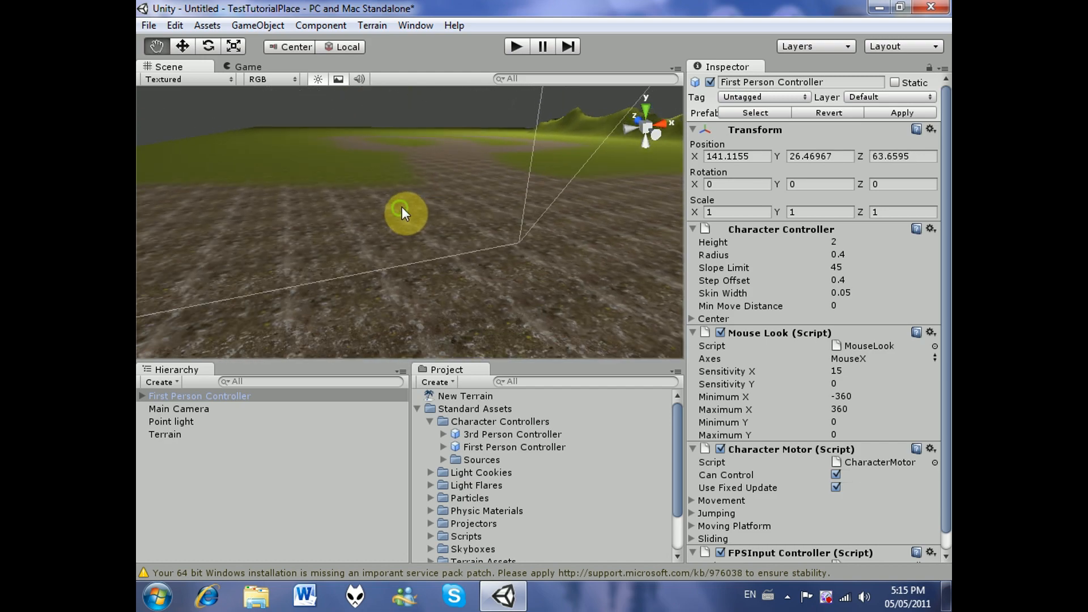
key(f)
click(180, 397)
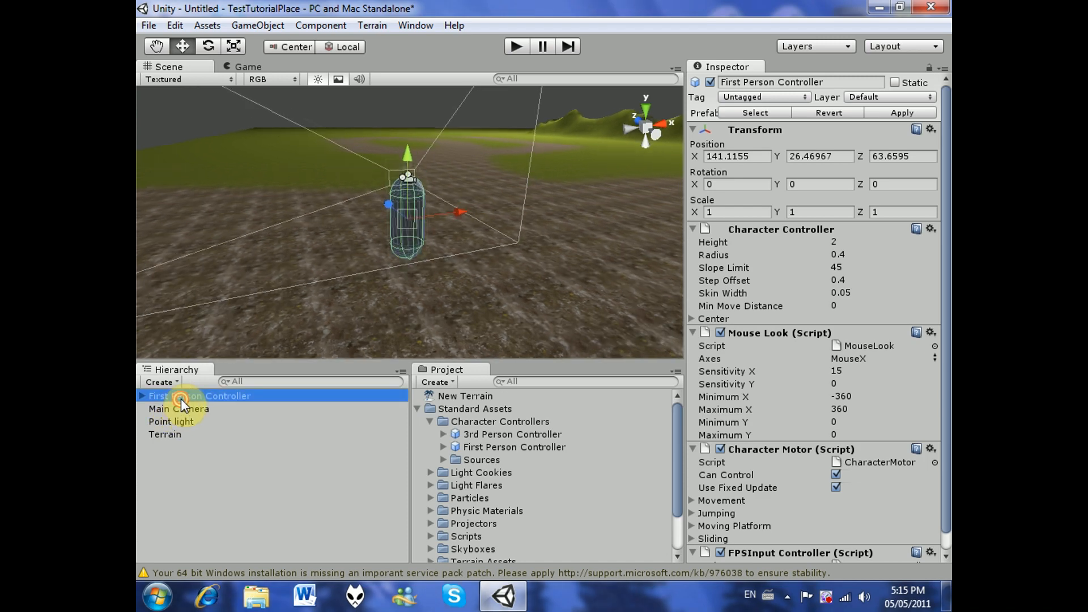
Add a Skybox component to the First Person Controller's Main Camera, accepting the loss of the prefab parent
click(289, 287)
right_drag(440, 245, 583, 209)
middle_drag(459, 233, 602, 227)
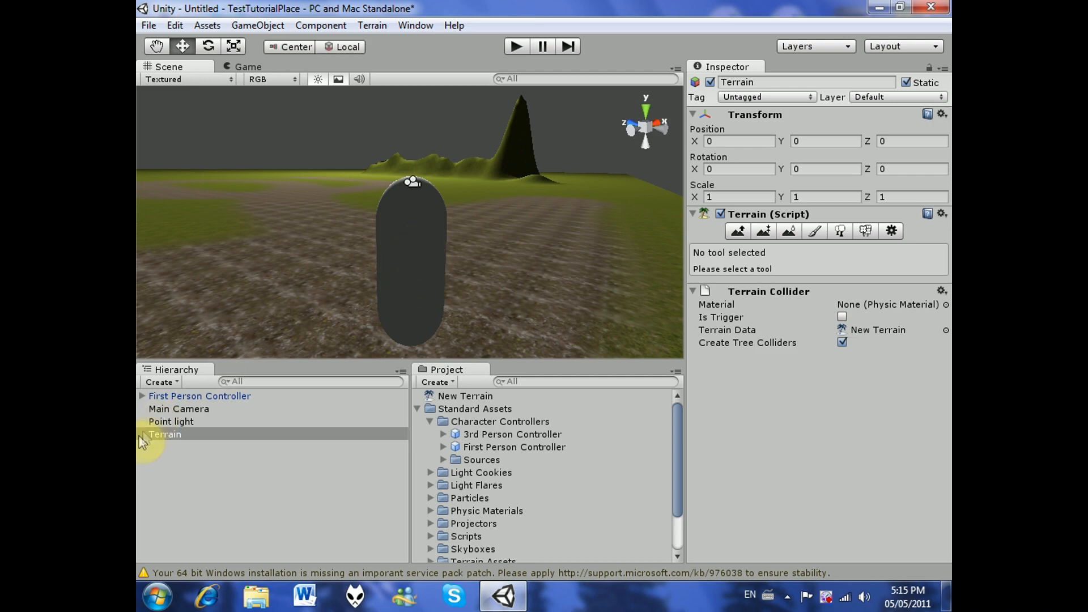
click(168, 397)
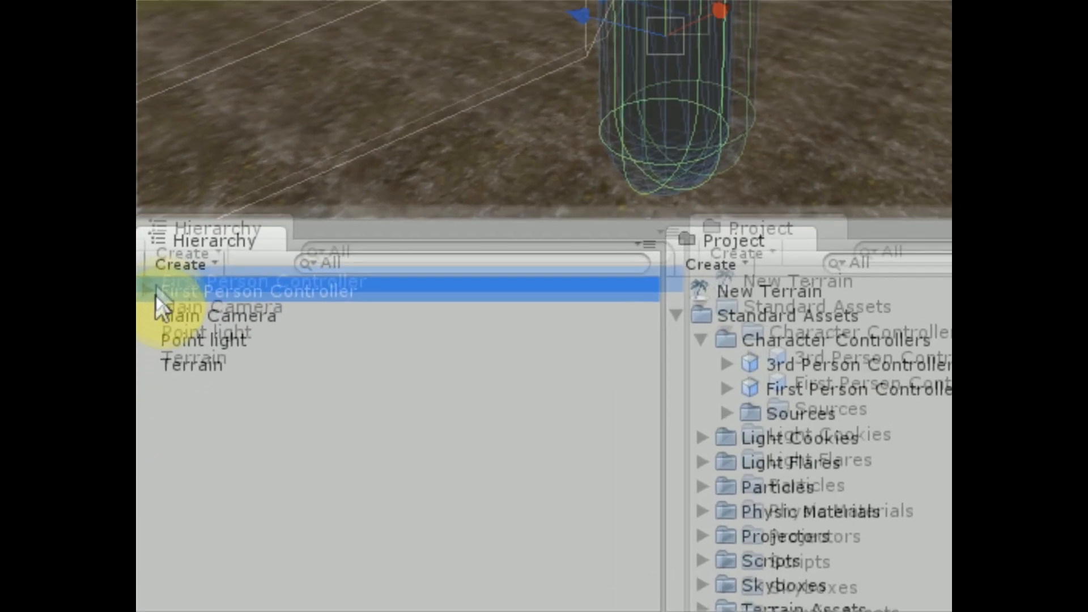
click(153, 293)
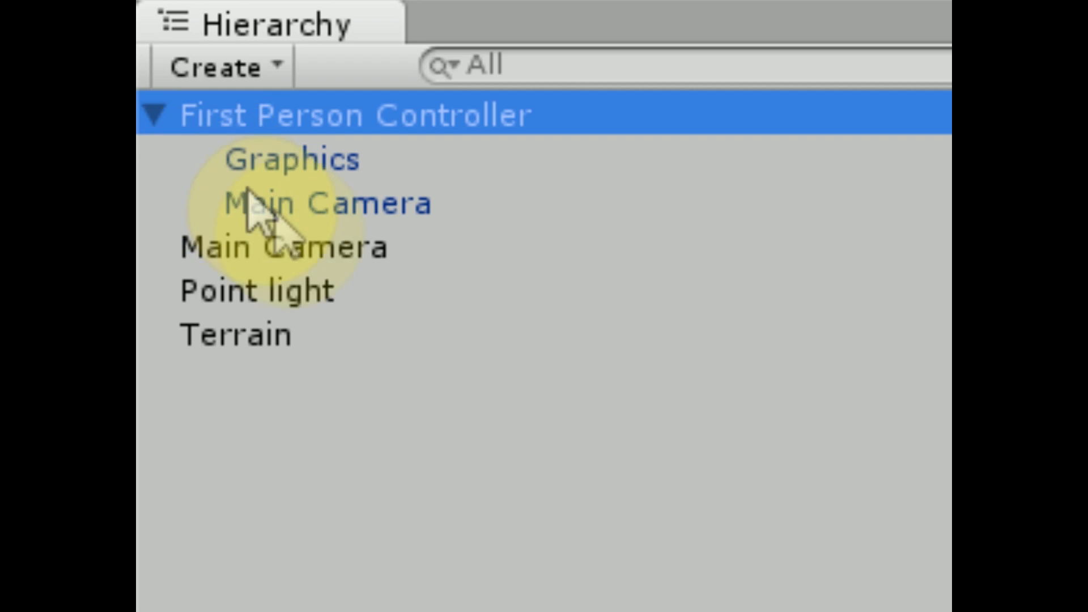
click(283, 220)
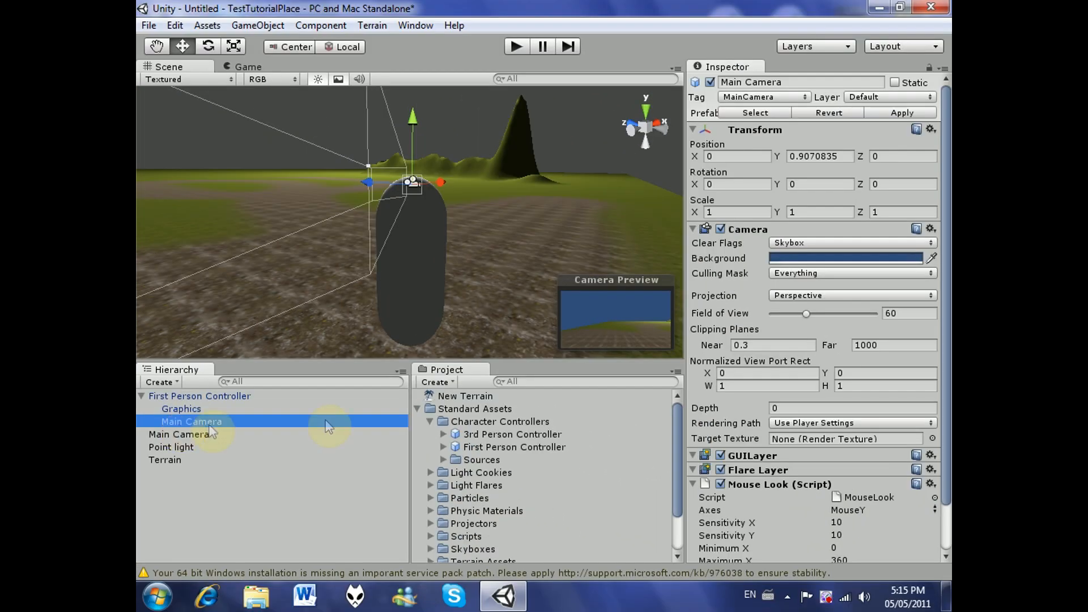
drag(946, 344, 944, 317)
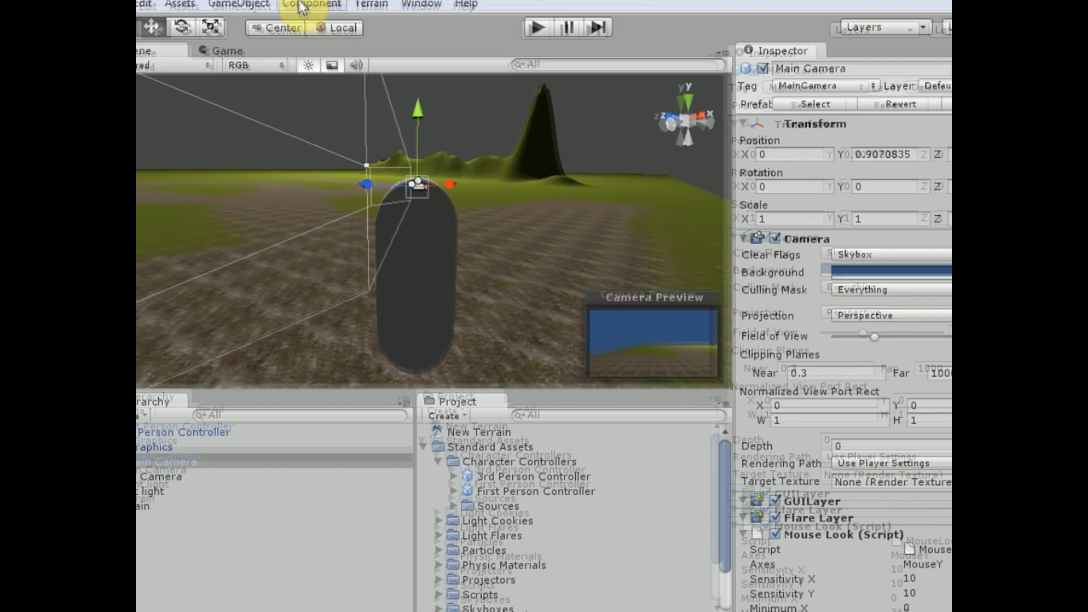
click(309, 25)
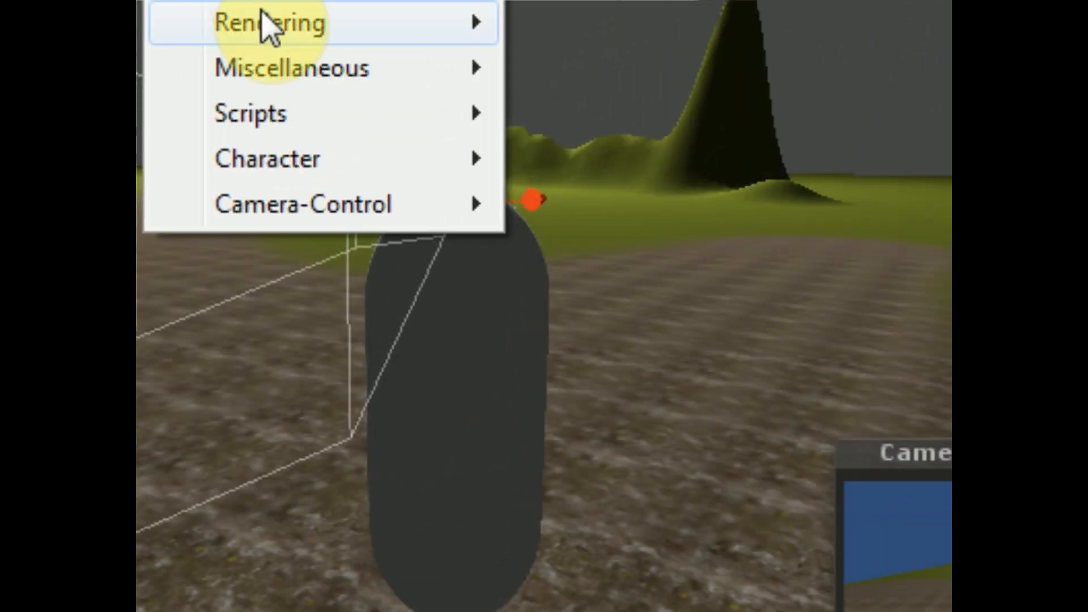
mouse_move(333, 29)
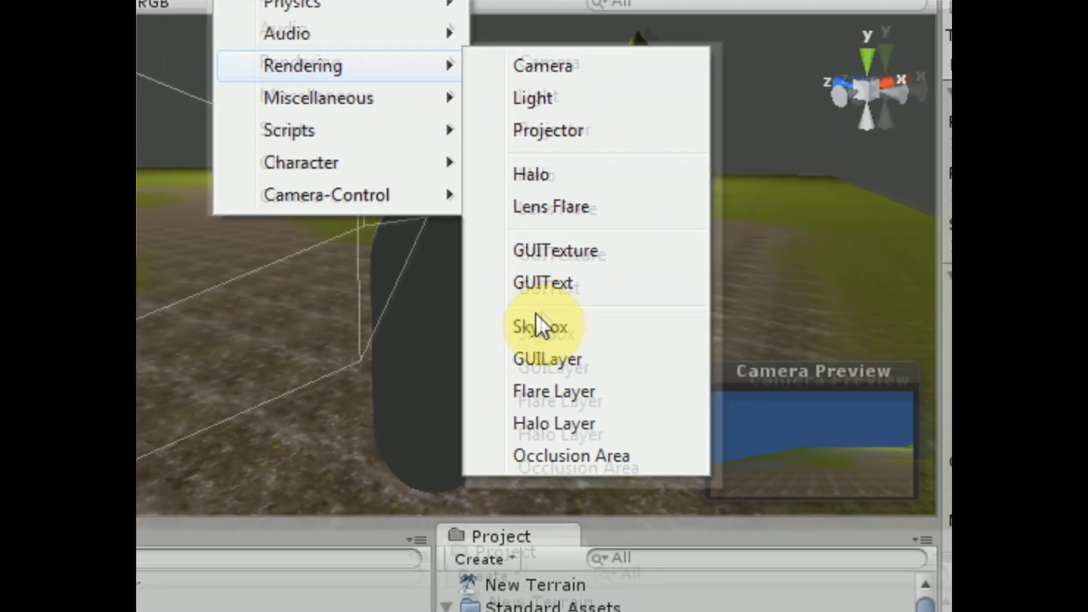
click(536, 317)
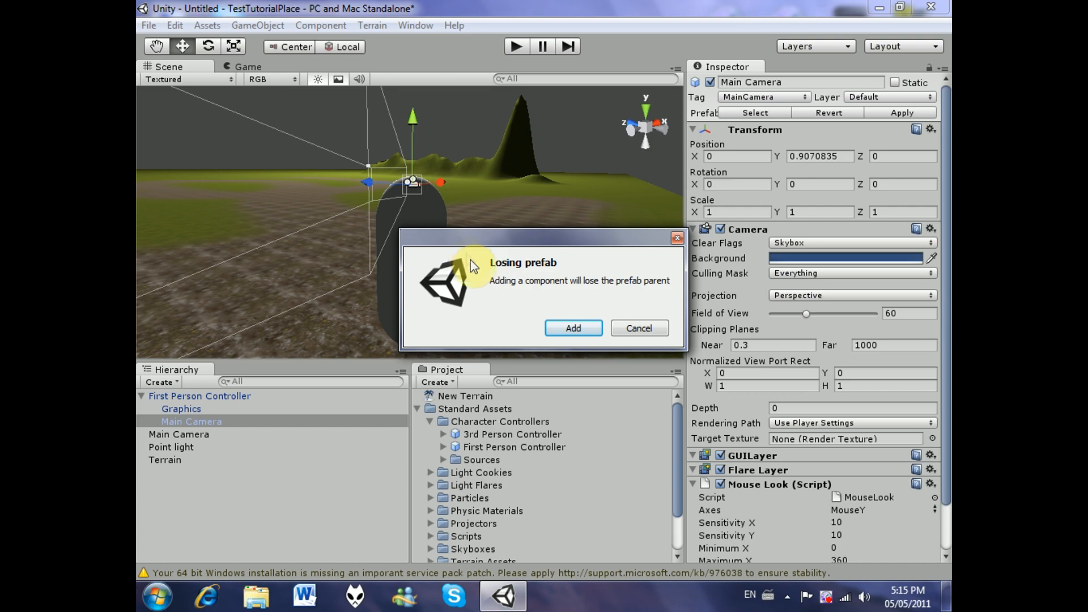
click(564, 327)
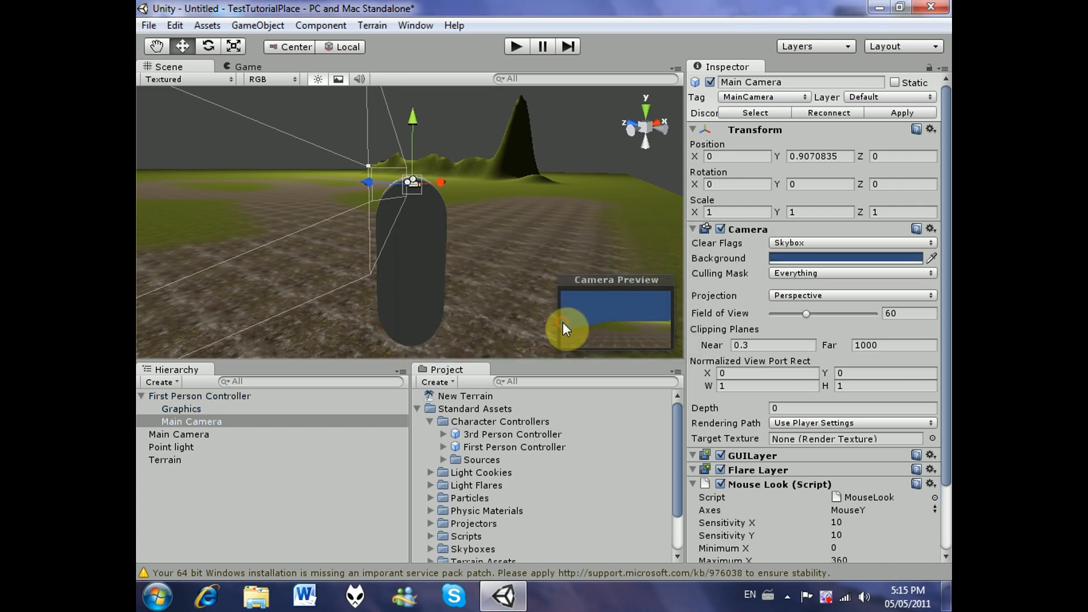
drag(944, 416, 943, 495)
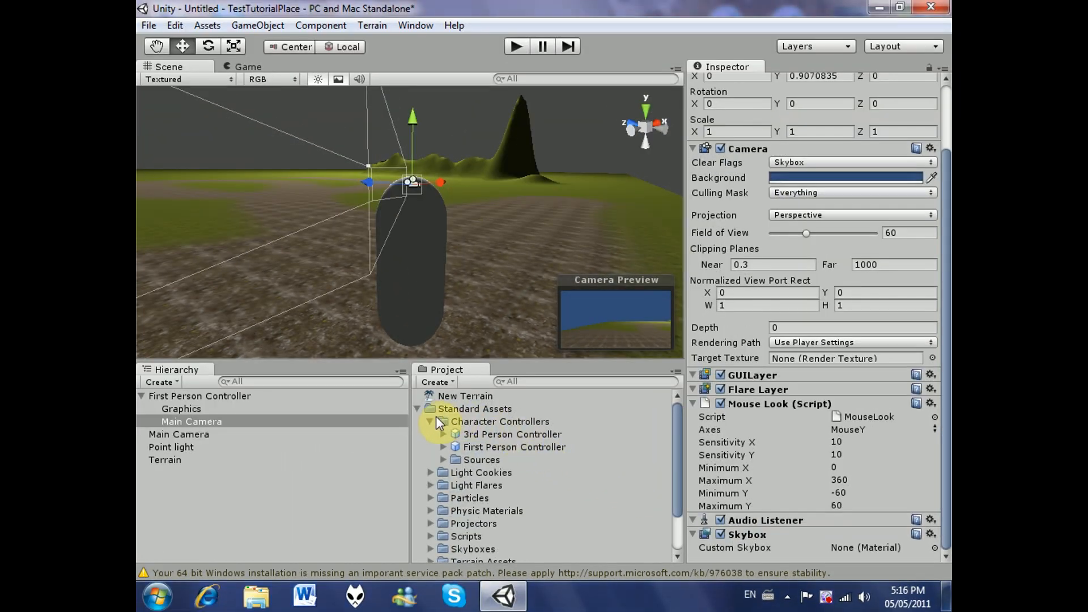
Collapse the Standard Assets folders and create a new JavaScript file in the project
click(432, 420)
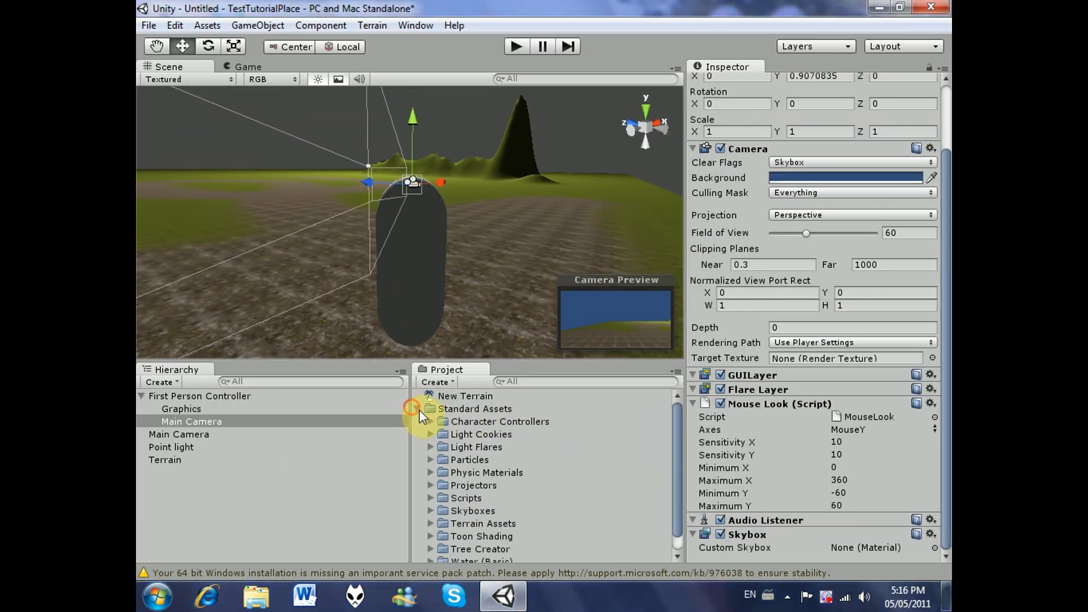
click(419, 409)
right_click(428, 461)
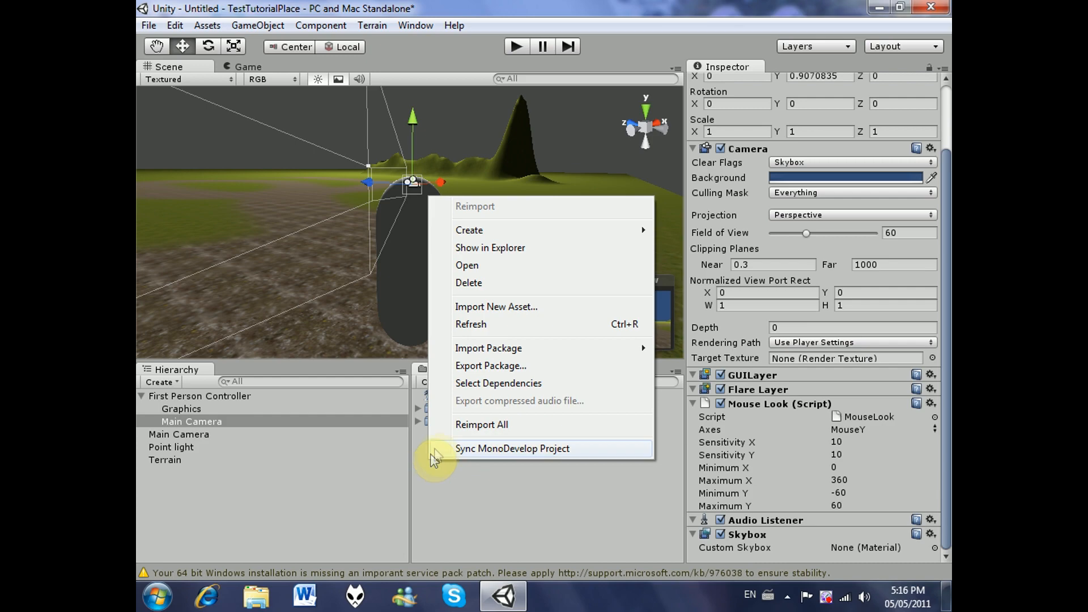
click(544, 231)
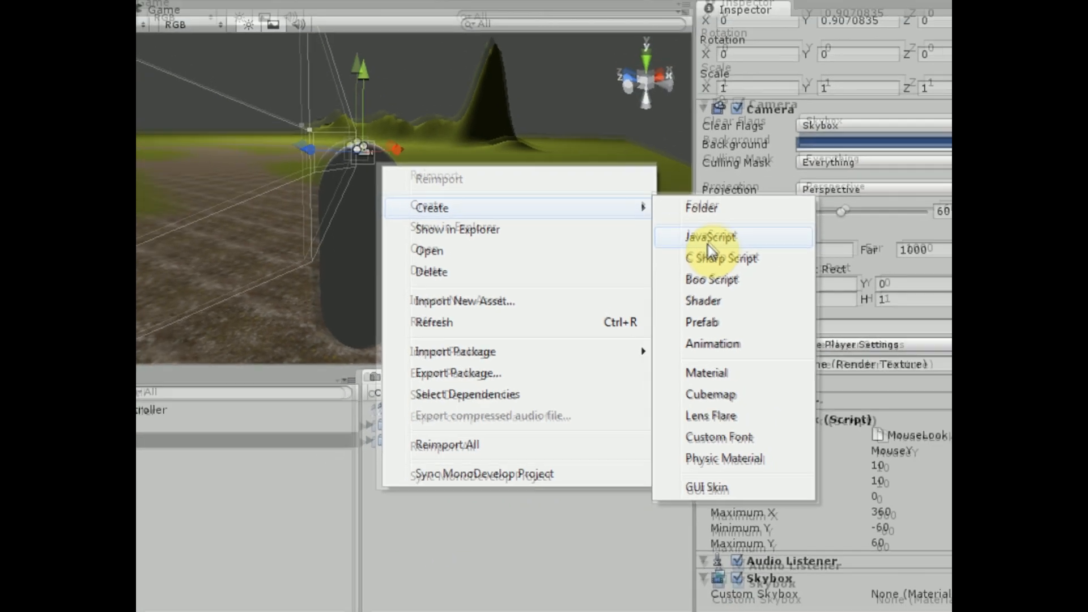
click(773, 142)
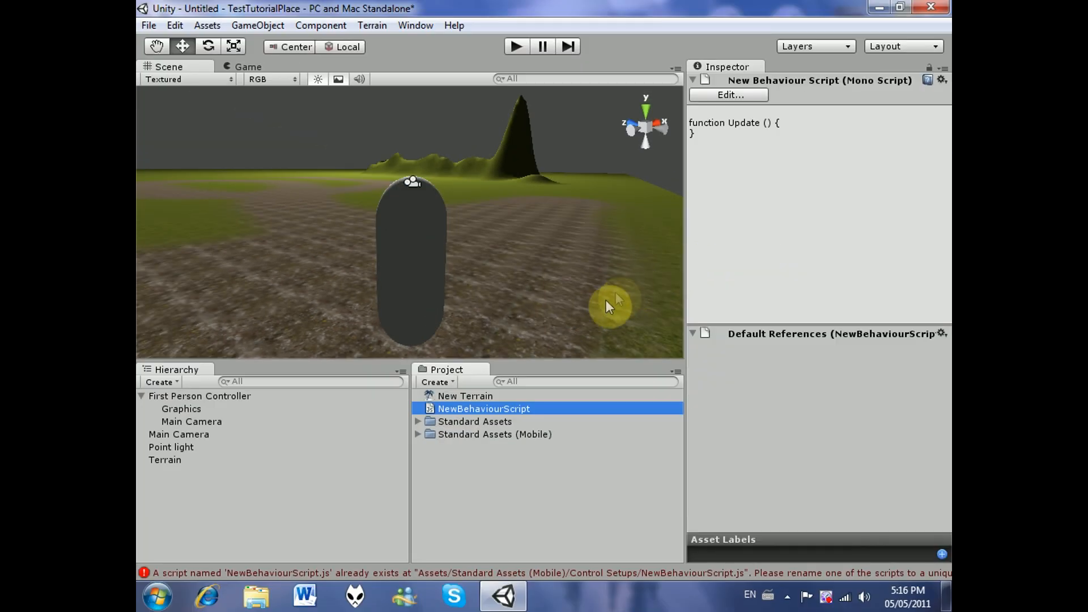
Rename the new JavaScript file as "Day & Night" and open it for editing in UniSciTE
click(514, 410)
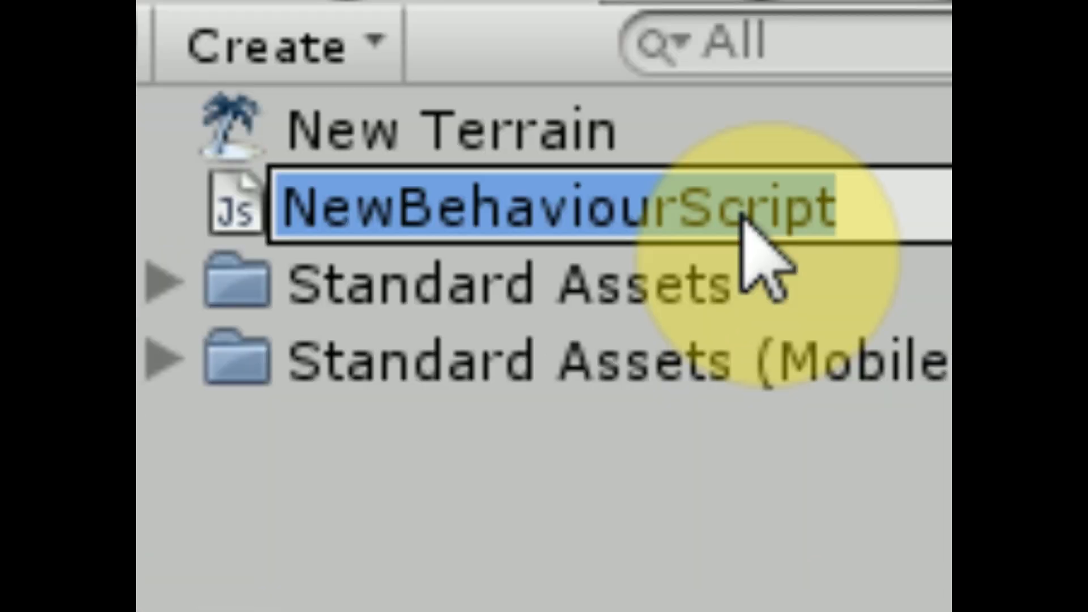
key(BackSpace)
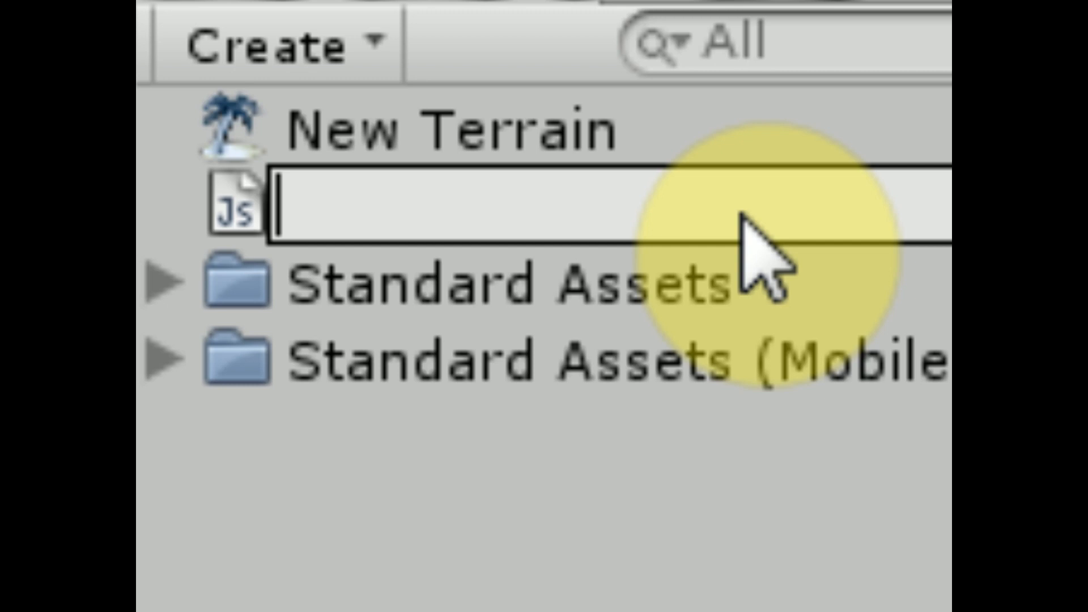
text(Day)
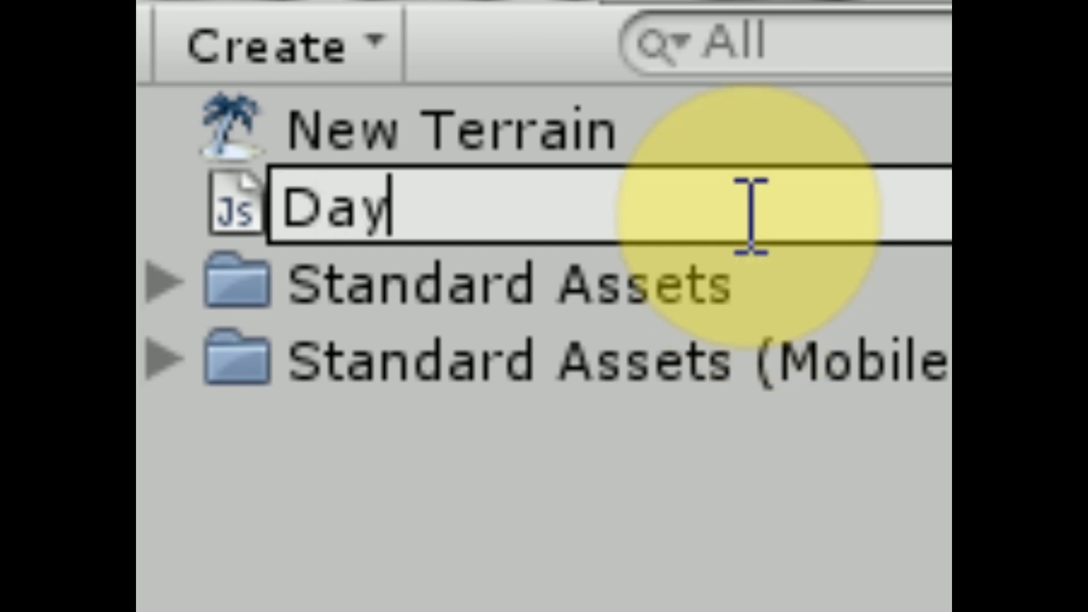
text( and )
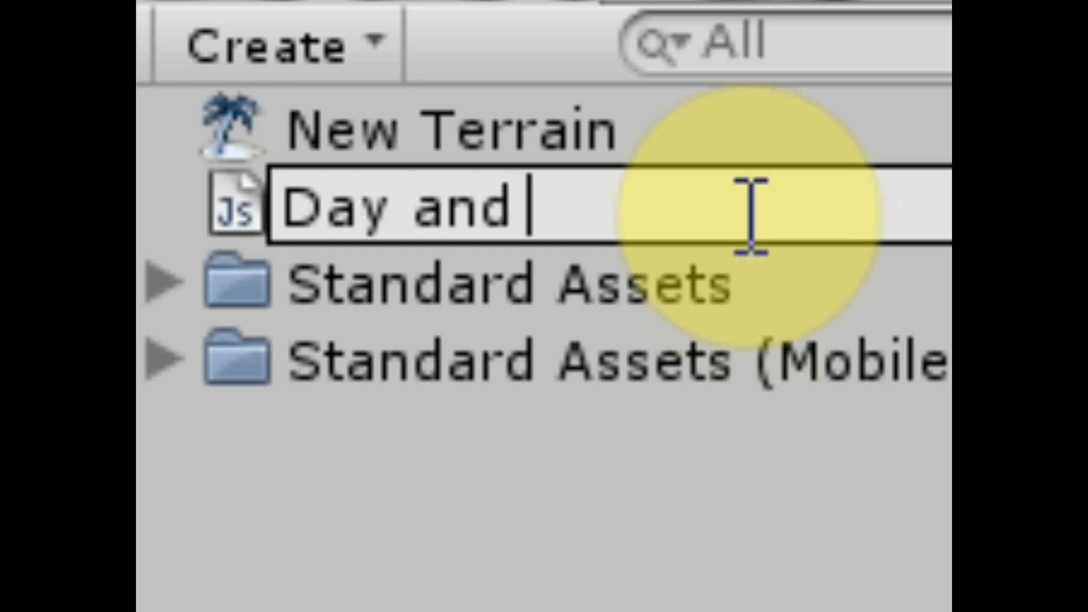
text(Night)
key(Left)
key(Left)
key(Left)
key(Left)
key(Left)
key(Left)
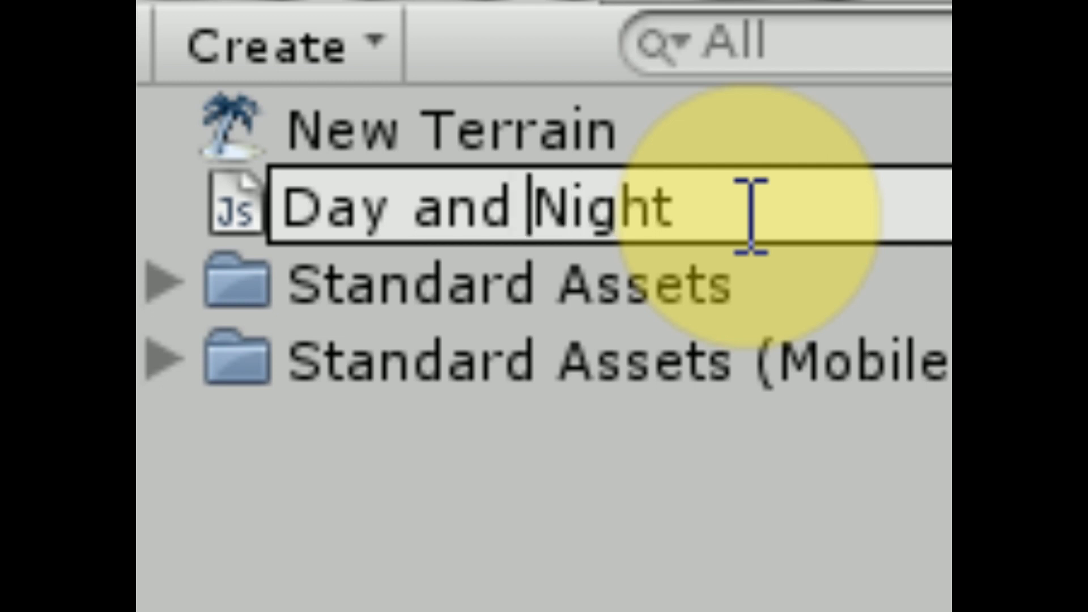
key(BackSpace)
key(BackSpace)
key(BackSpace)
text(&)
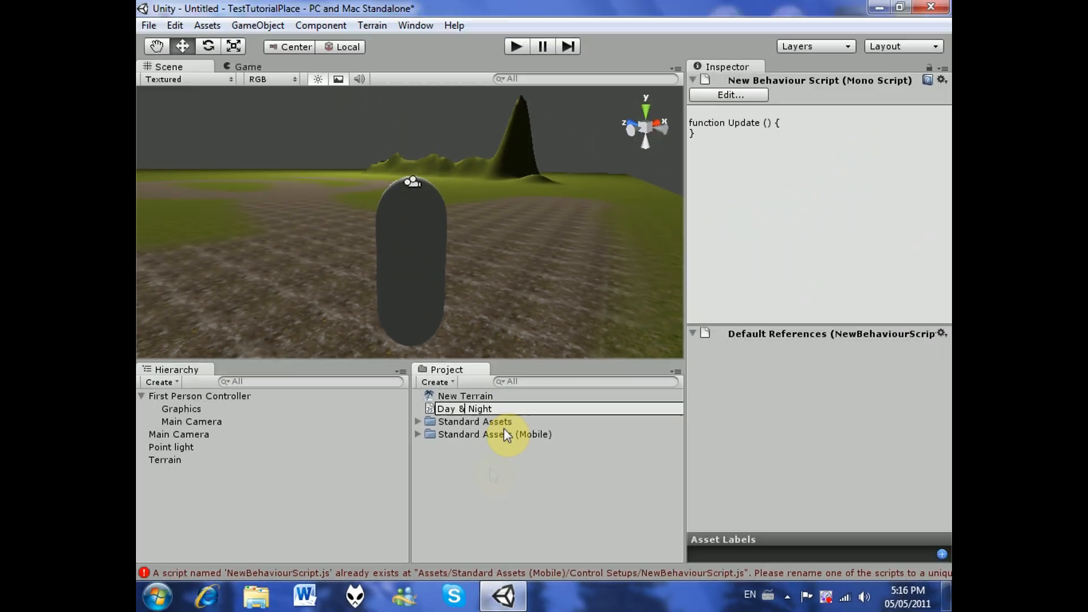
key(Return)
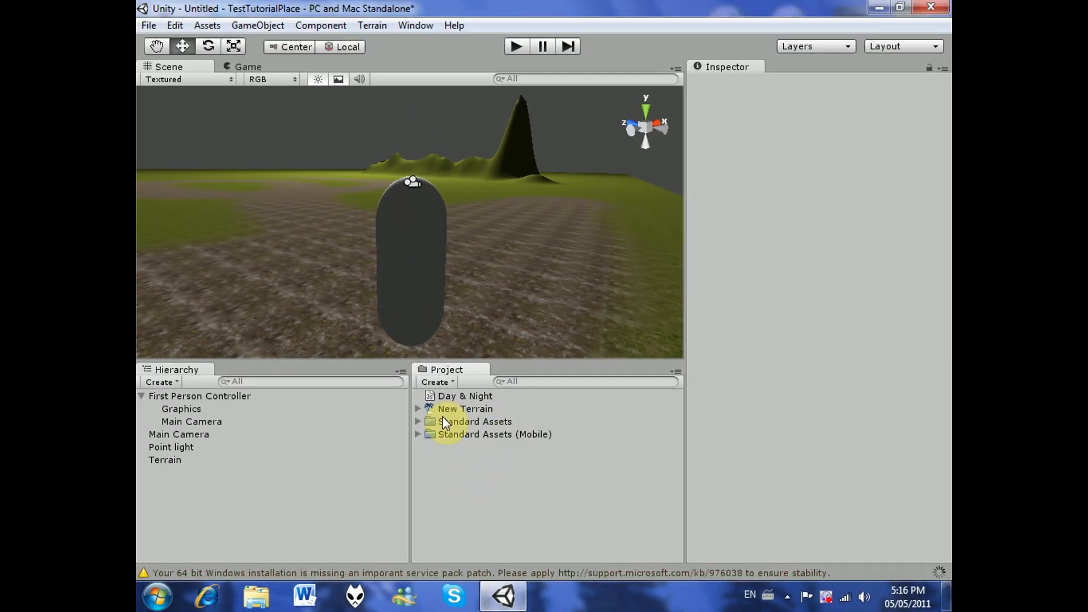
double_click(451, 398)
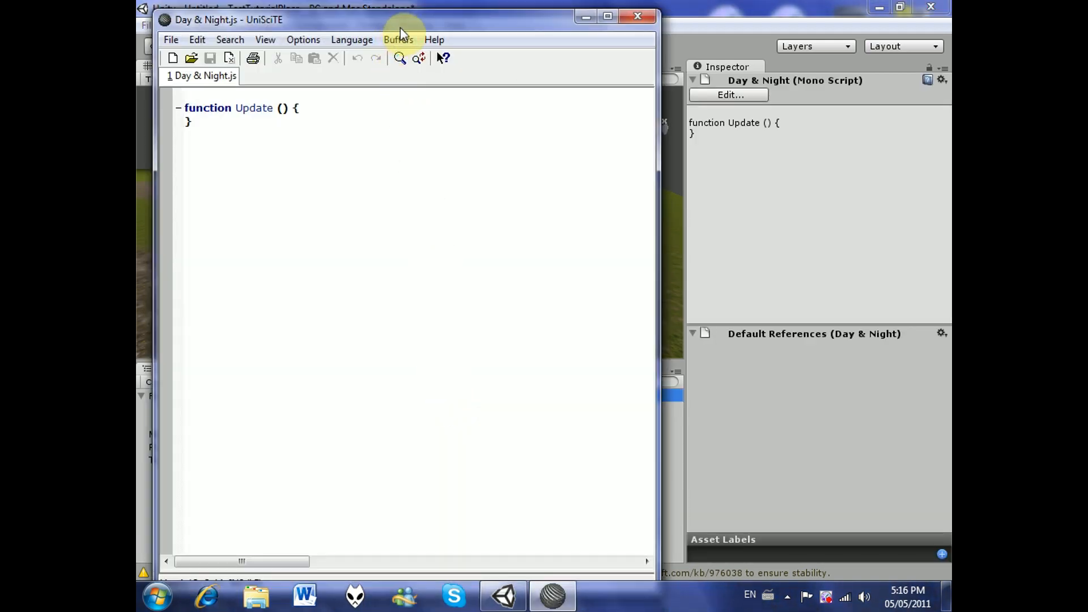
click(434, 39)
click(493, 56)
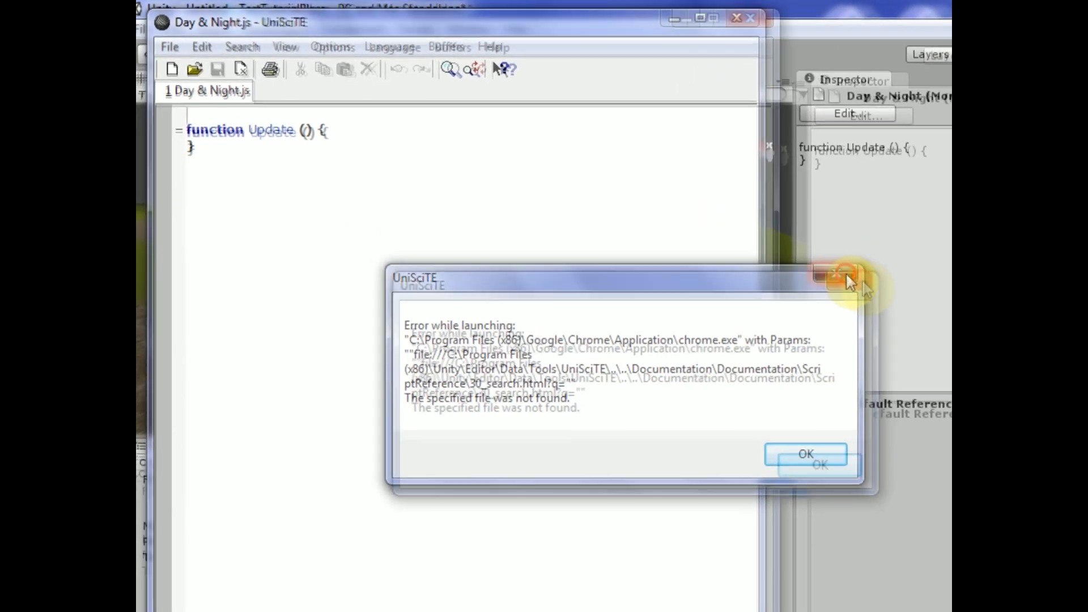
click(719, 226)
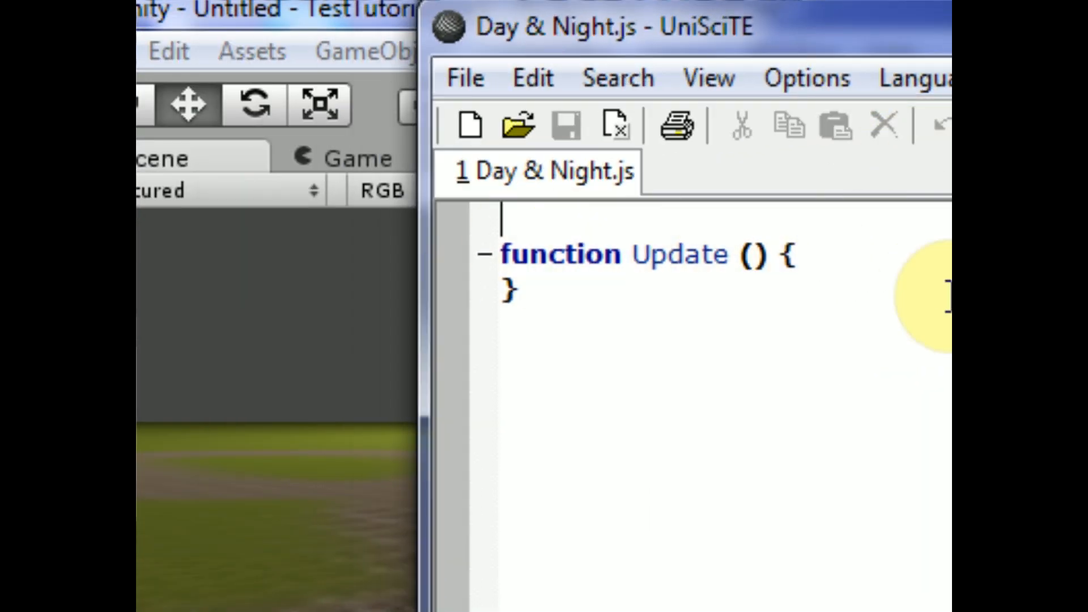
Add blank lines above the Update function and declare "var theSun : GameObject;" on the first line of the script
key(Return)
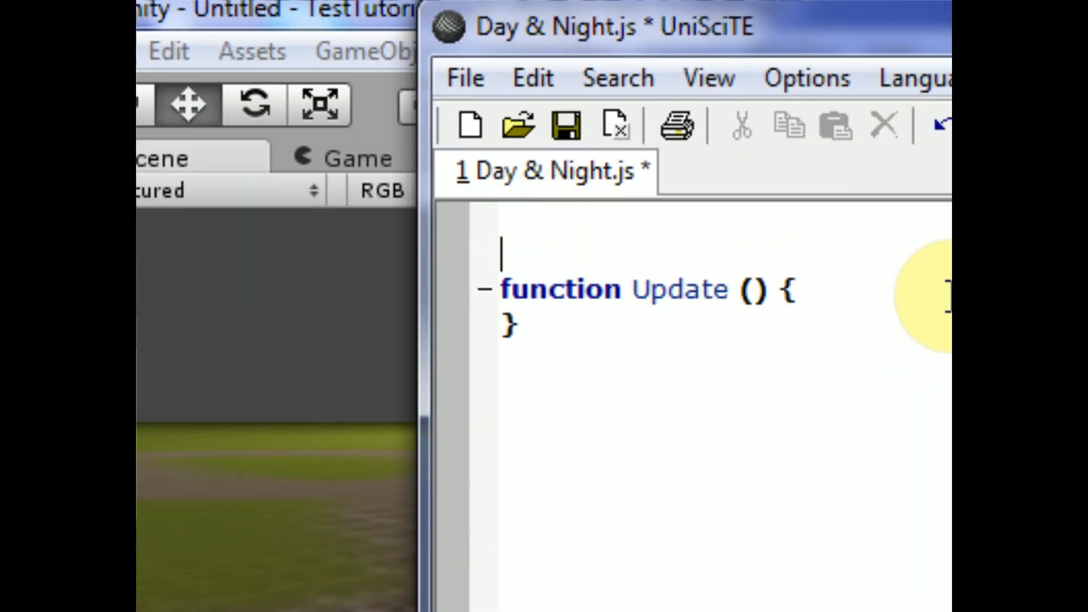
key(Return)
key(Up)
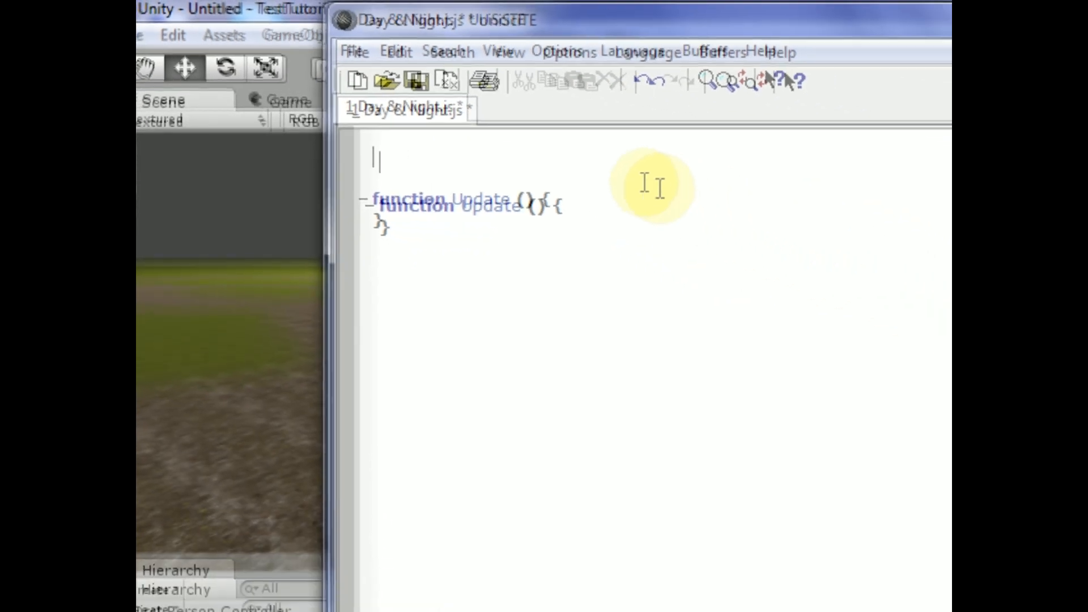
text(var)
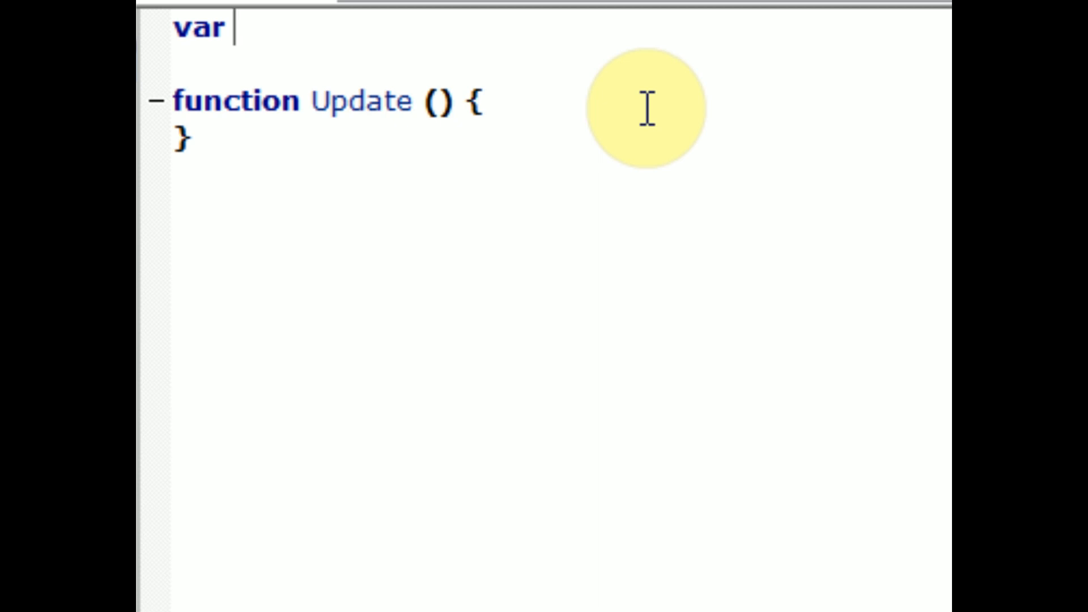
text(theS)
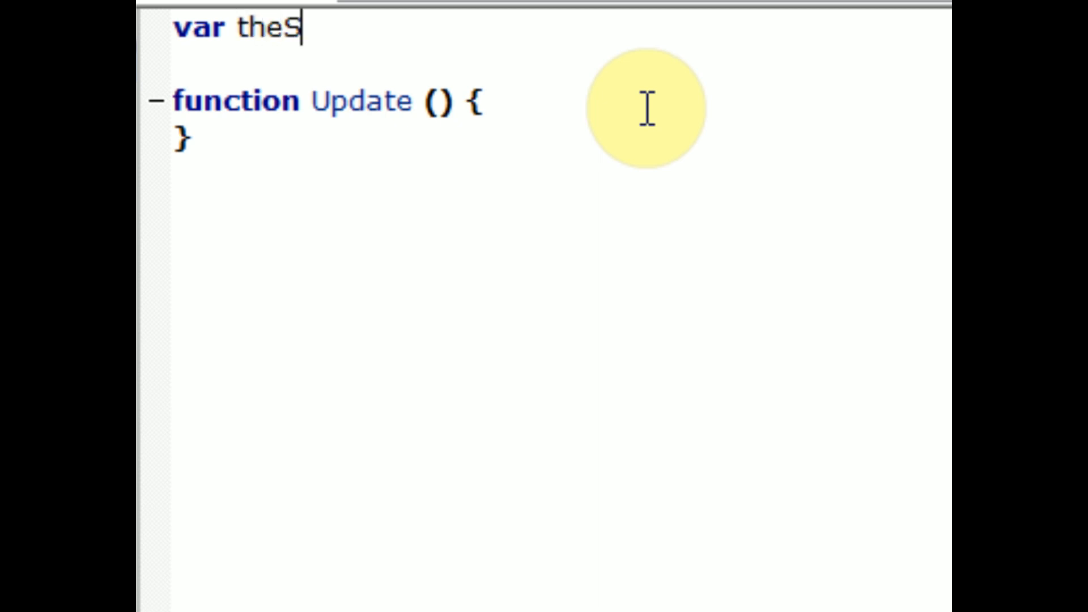
text(un :)
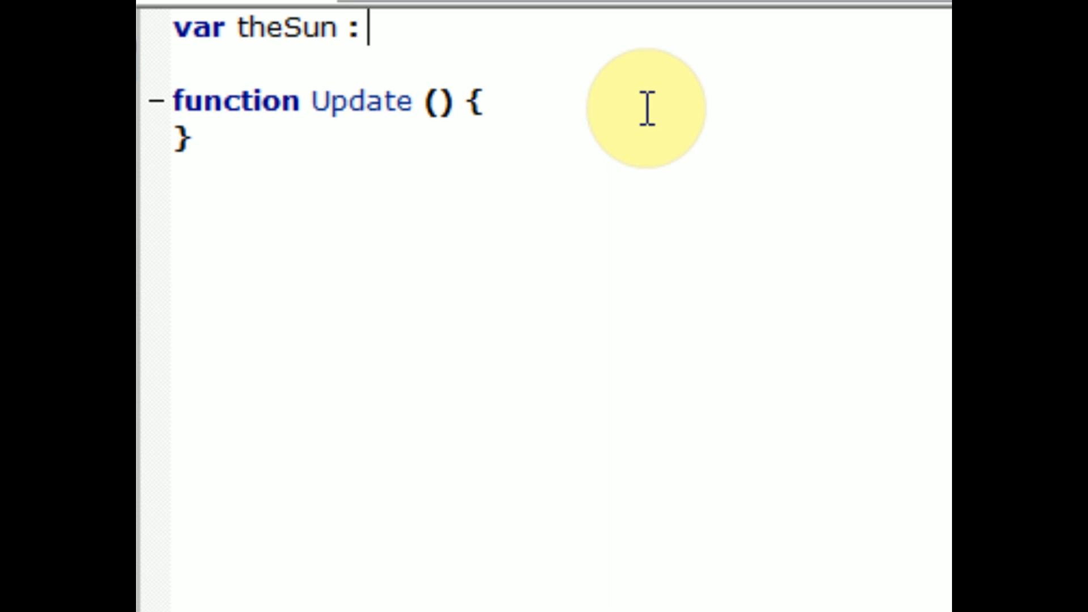
key(Left)
key(Left)
key(Right)
key(Right)
key(Right)
key(Left)
key(Left)
key(Right)
key(Left)
key(Left)
key(Right)
key(Right)
key(Left)
text(GameObj)
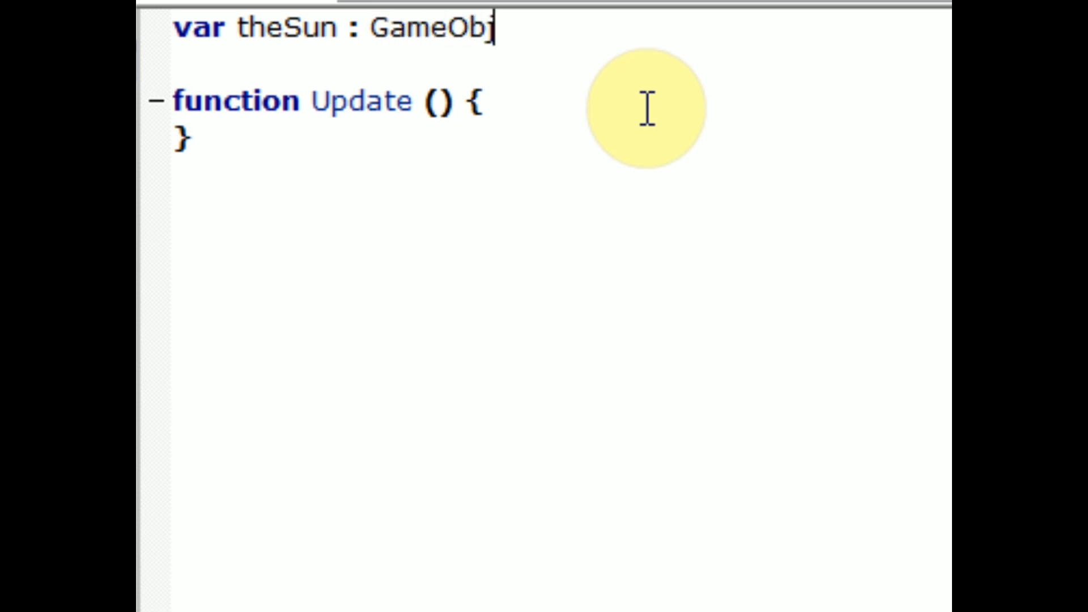
text(ect())
key(BackSpace)
key(BackSpace)
key(BackSpace)
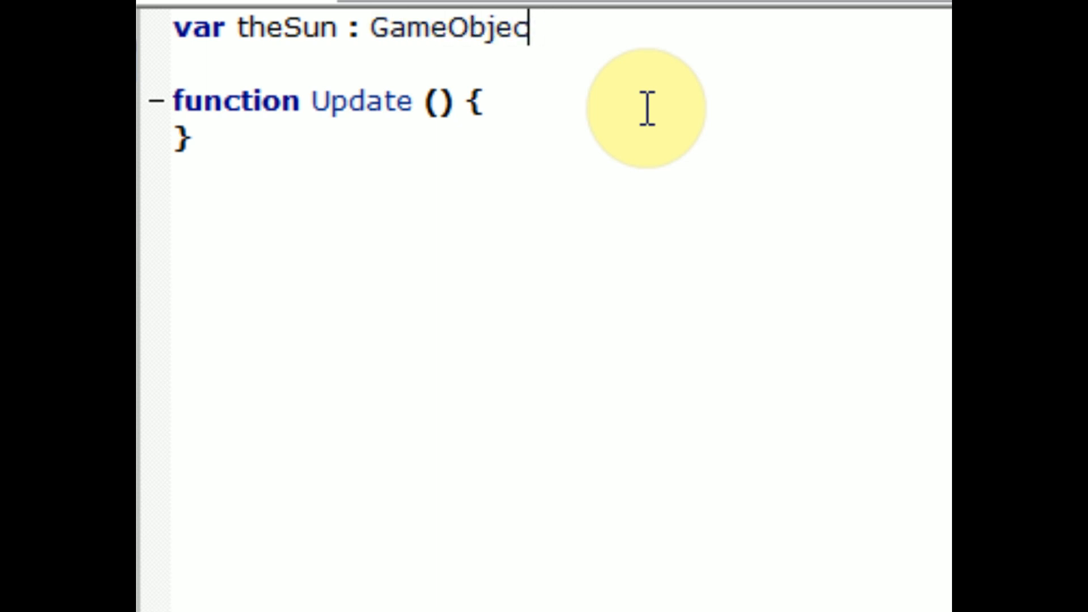
text(t;)
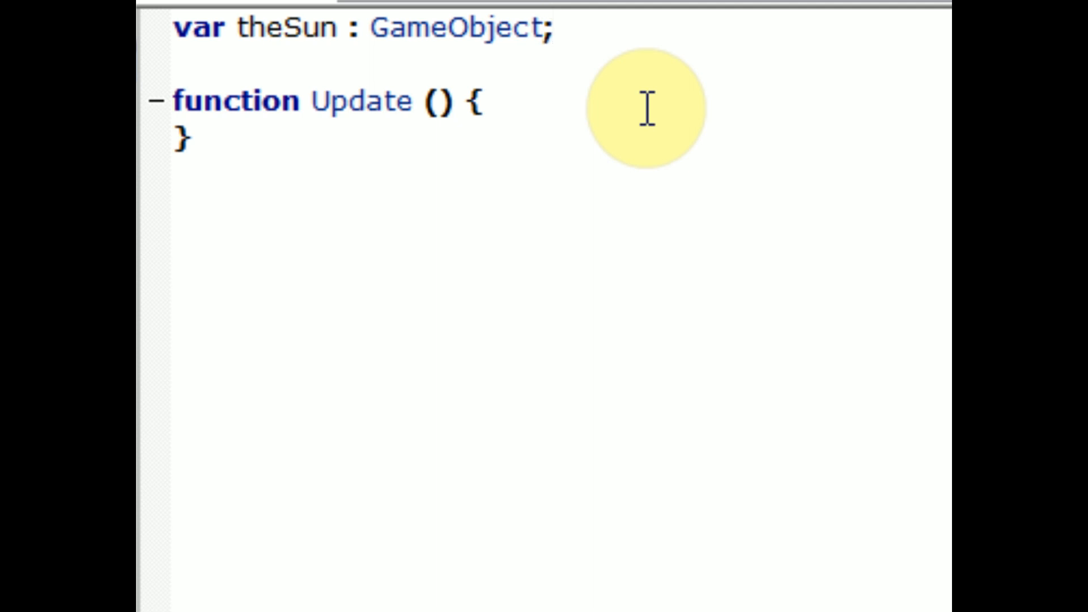
Declare "var cam : GameObject;" on a new line below the theSun variable
key(Return)
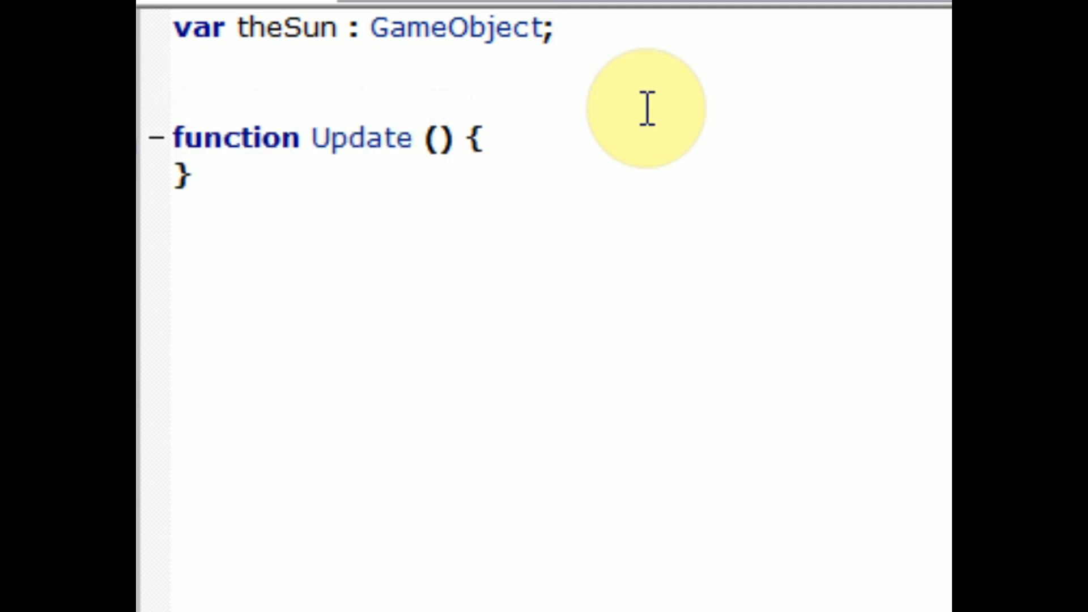
text(var)
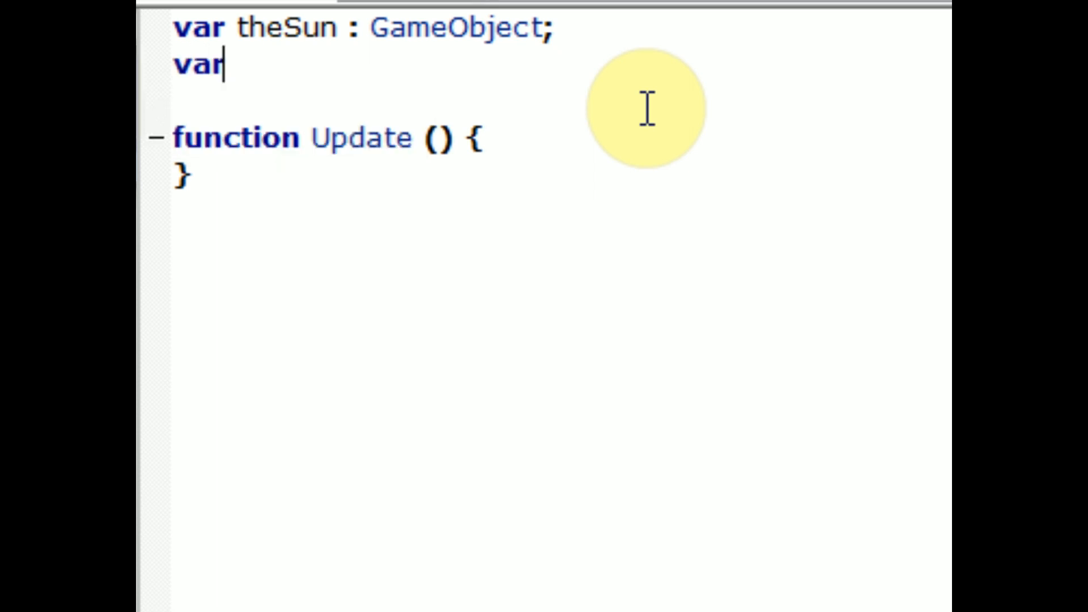
text( camera)
key(BackSpace)
key(BackSpace)
key(BackSpace)
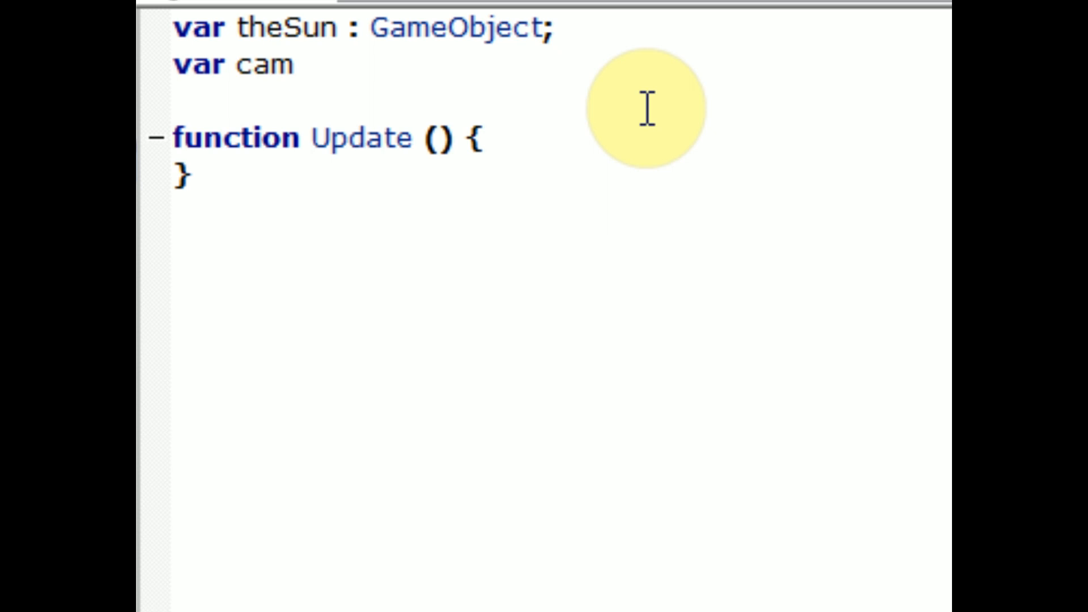
text(: Gam)
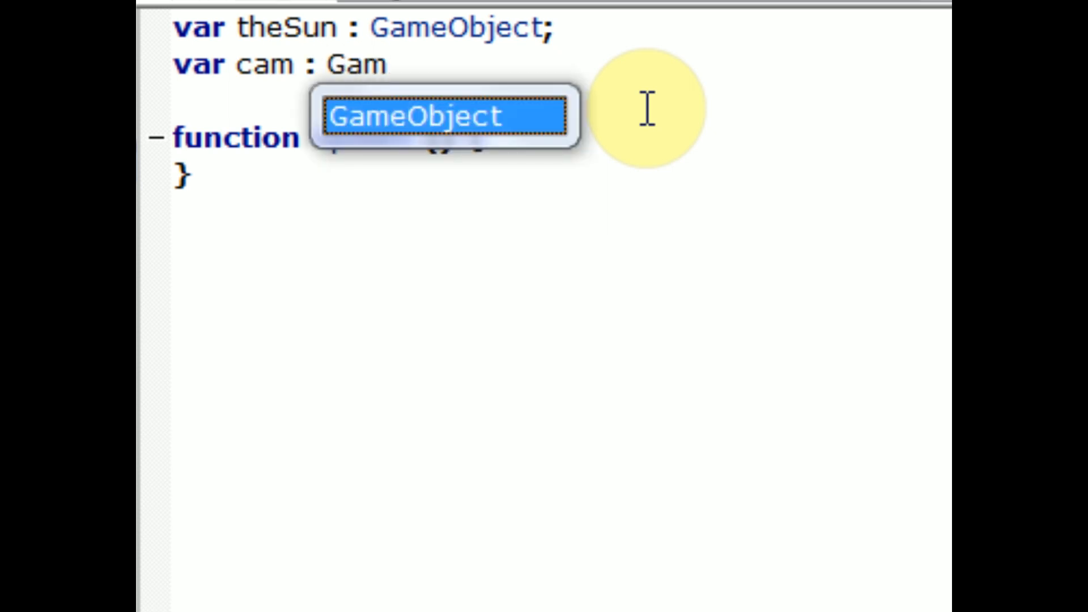
key(Return)
text(;)
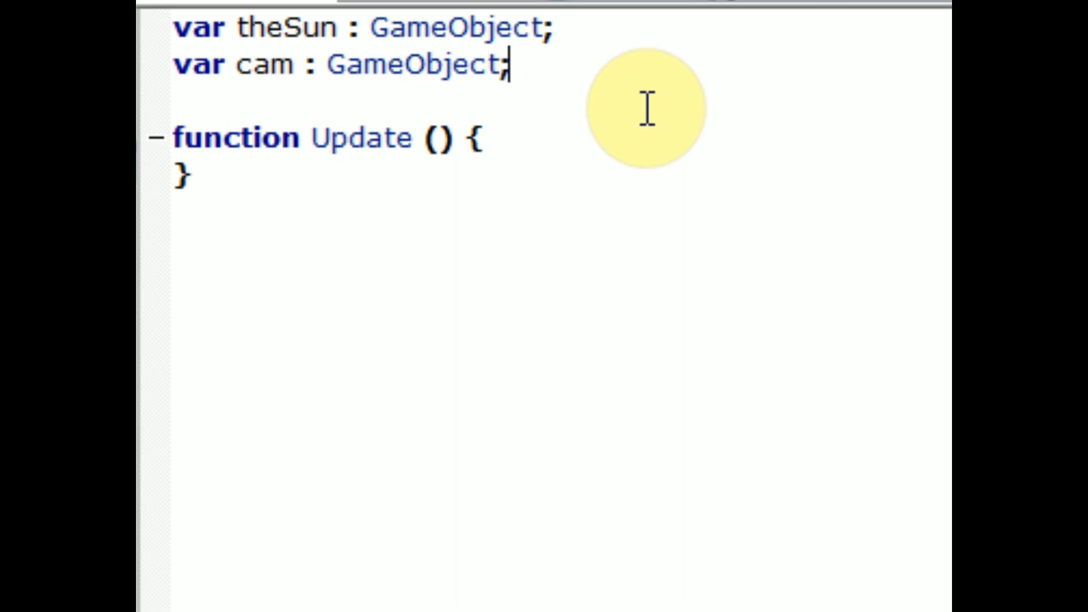
Declare "var day : Material;" on a new line below the cam variable
key(Return)
text(var)
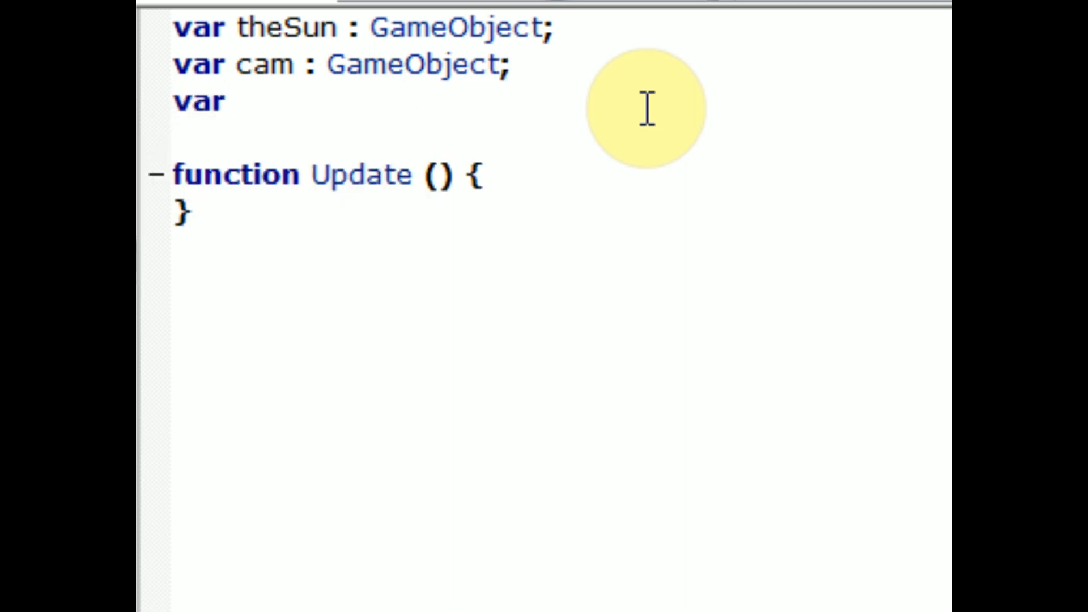
key(BackSpace)
key(BackSpace)
text(ar day)
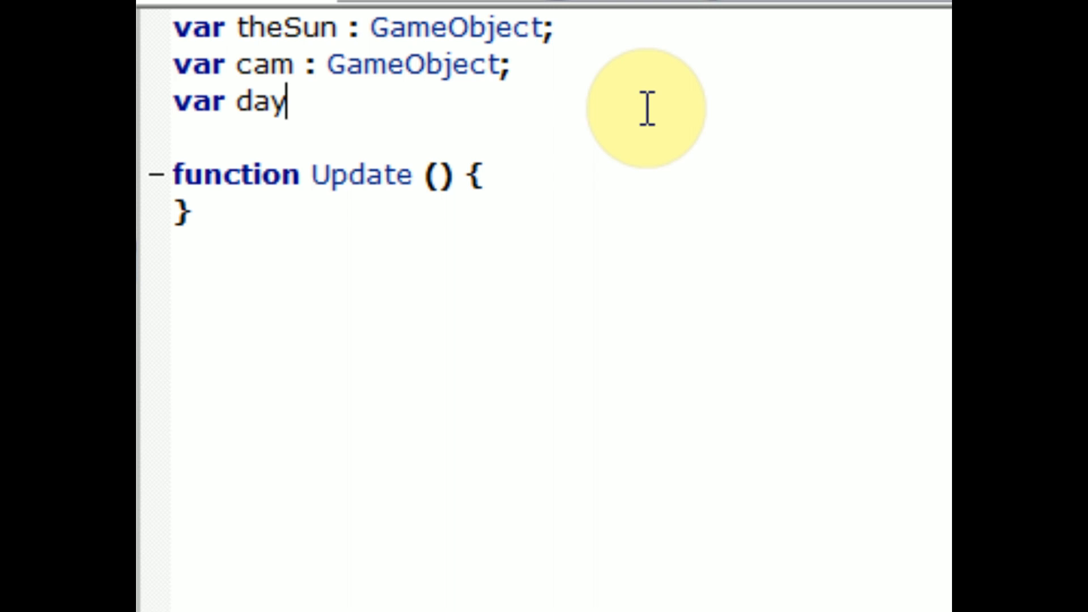
text( : Material;)
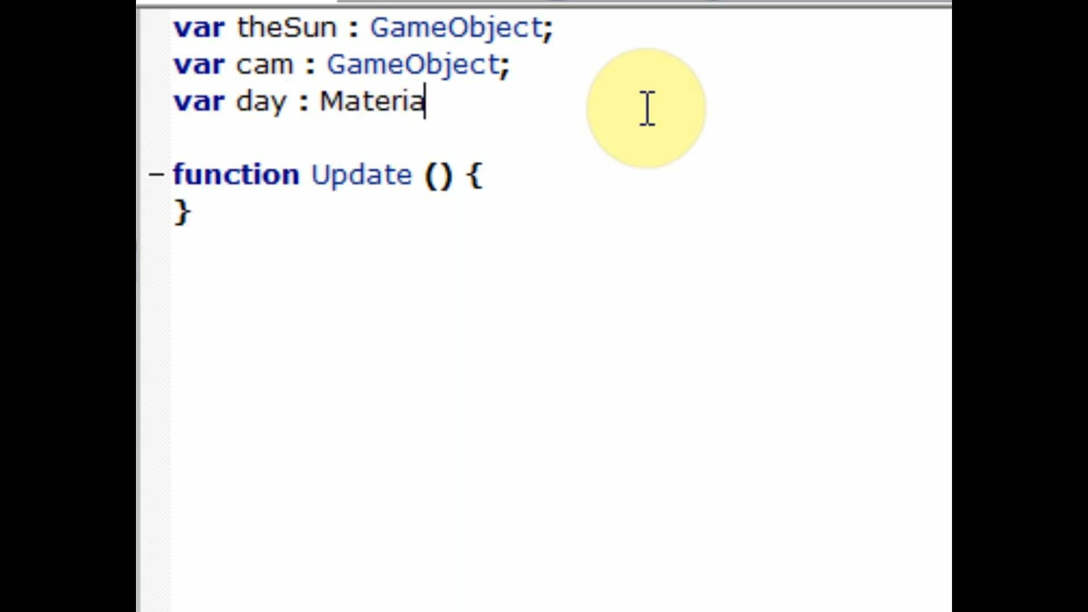
Declare "var night : Material;" on a new line below the day variable
key(Return)
text(va)
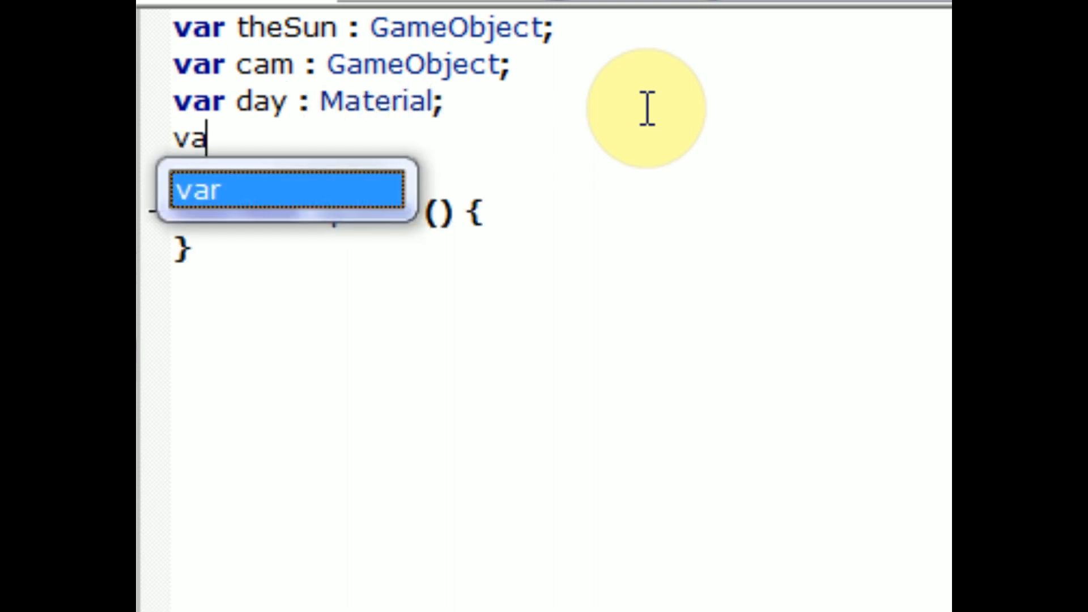
text(r night)
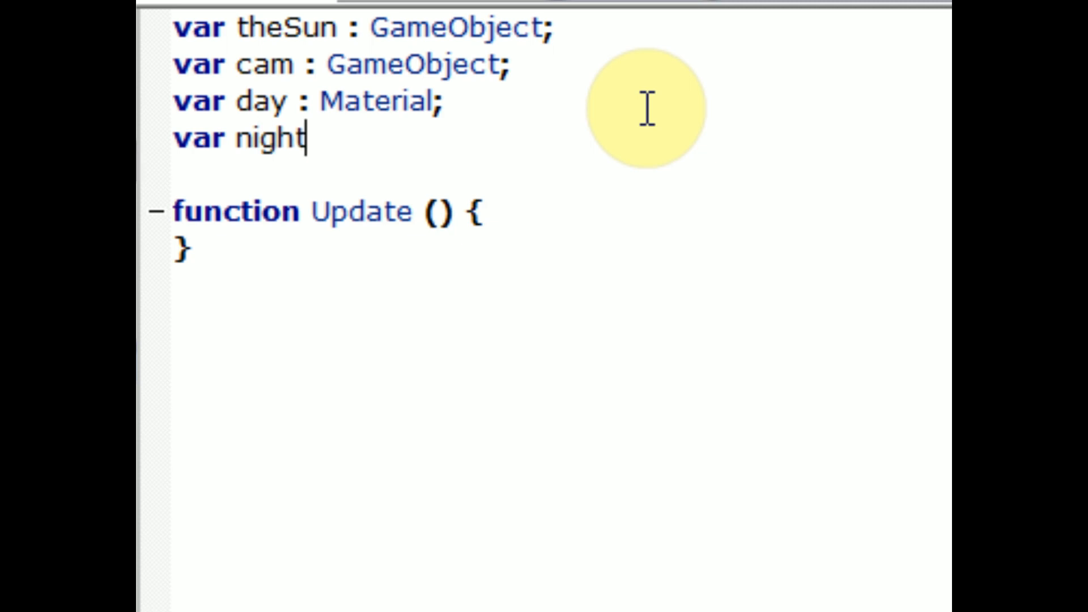
text( : Mate)
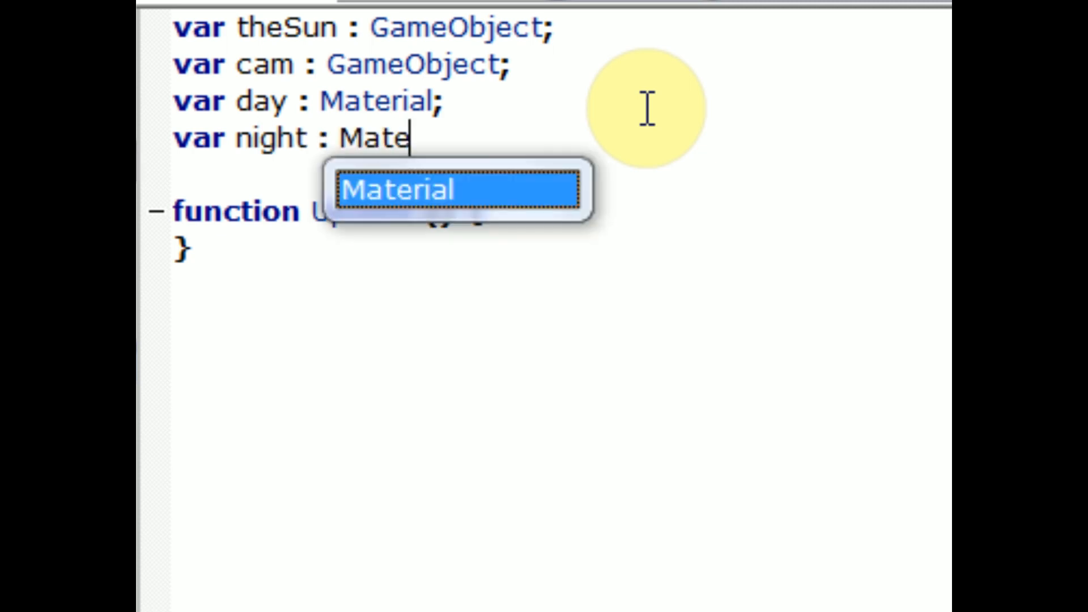
text(rial;)
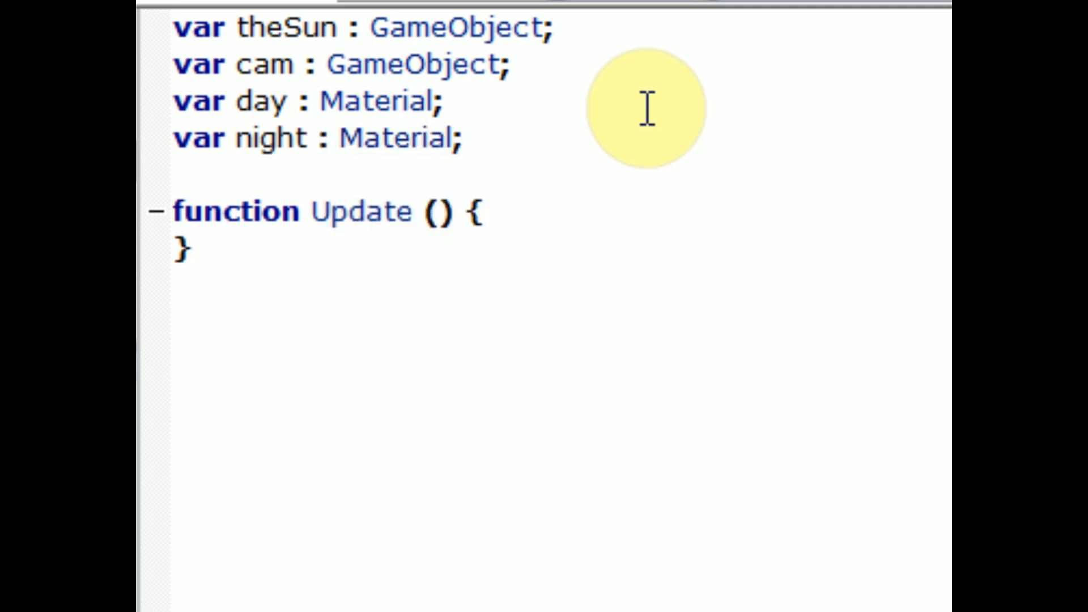
Save the Day & Night script and close its editor to return to Unity
drag(641, 23, 470, 141)
click(614, 32)
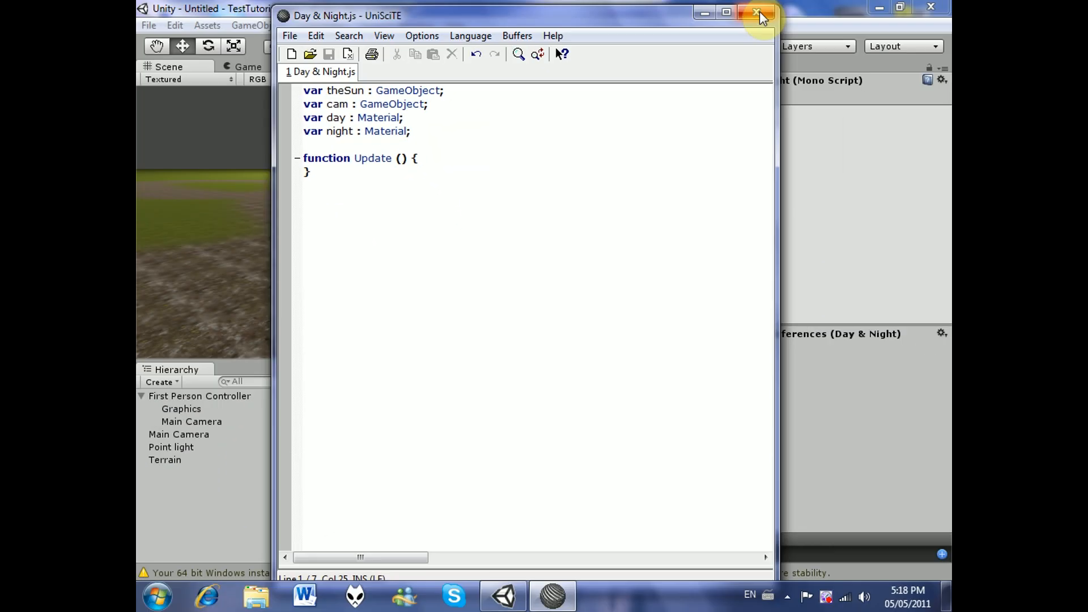
click(759, 12)
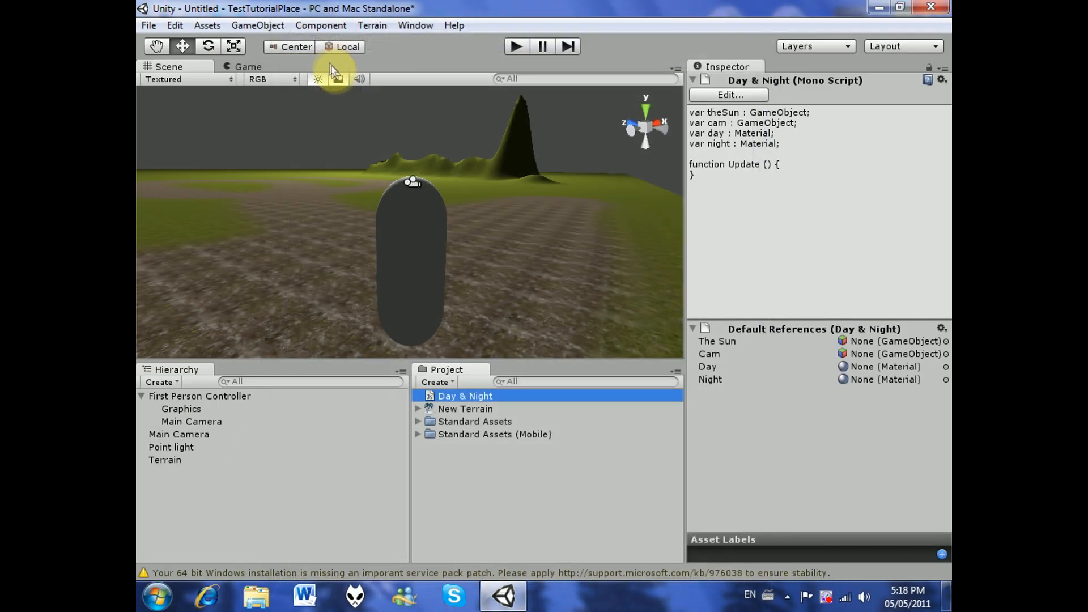
Attach the Day & Night script to the First Person Controller's Main Camera and display its variables among the camera's components
drag(479, 399, 216, 421)
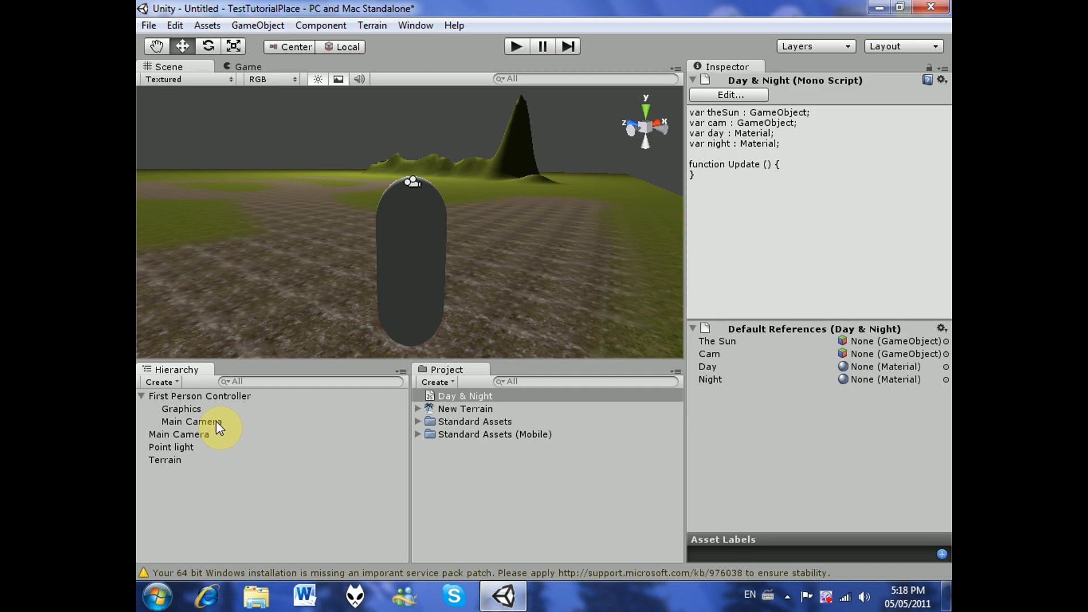
click(216, 421)
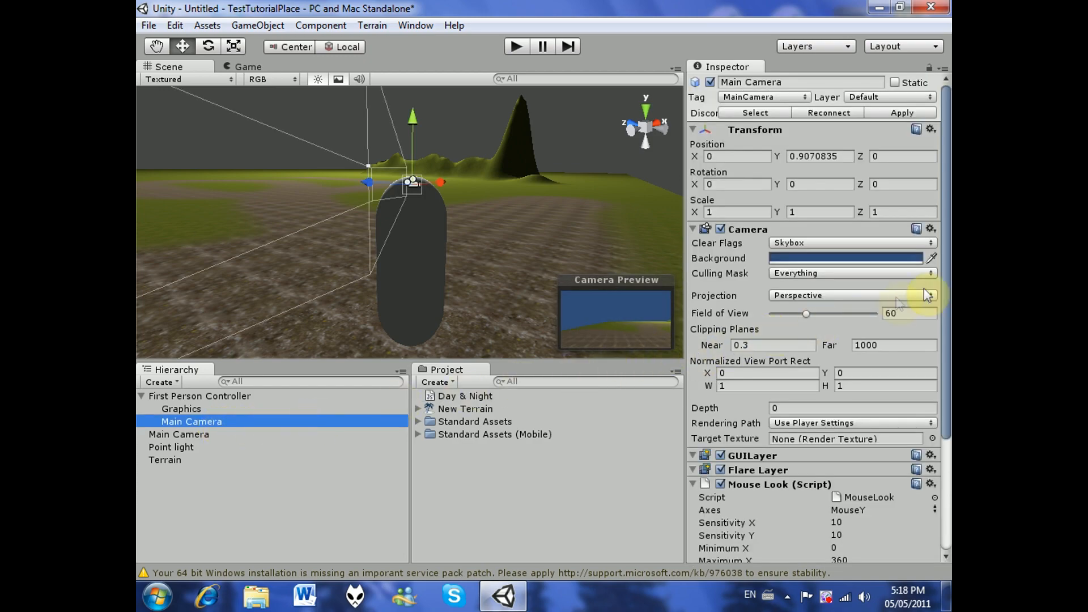
scroll(943, 274, down, 8)
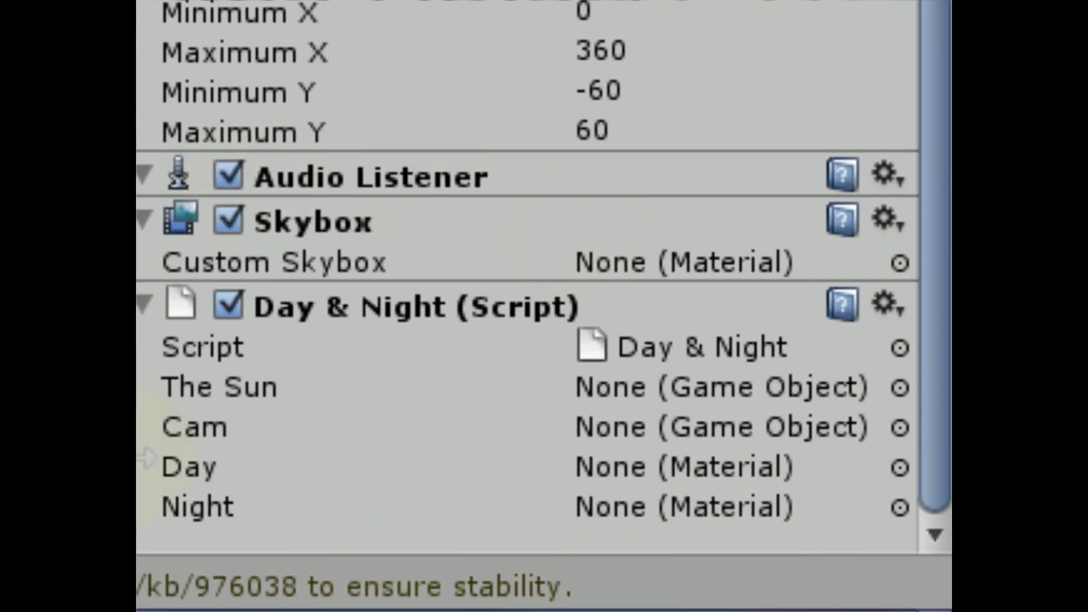
Assign the scene's Point light to The Sun variable of the Day & Night script
click(885, 305)
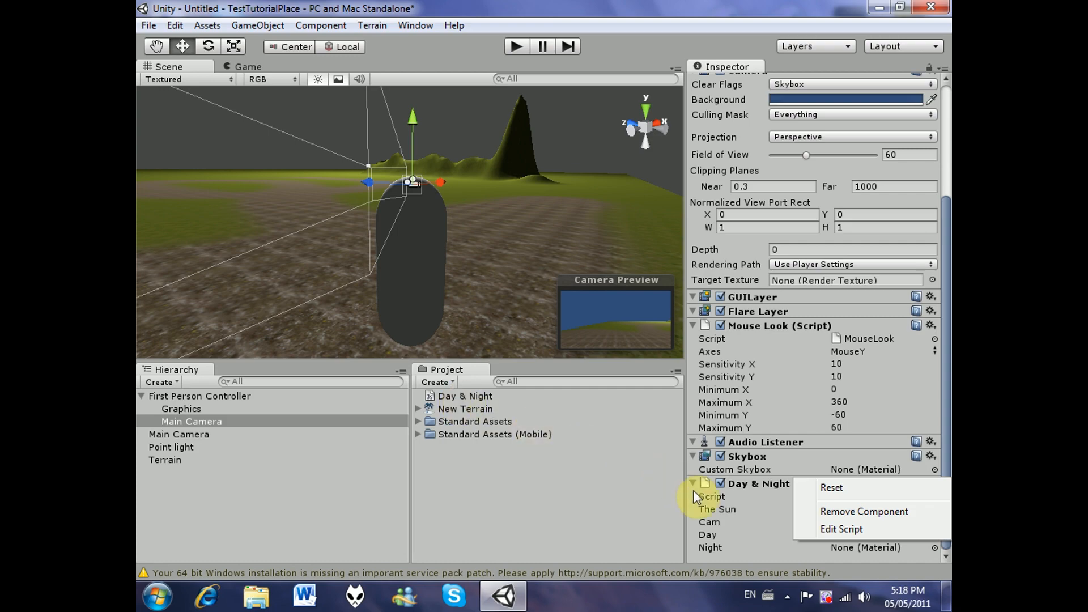
click(764, 553)
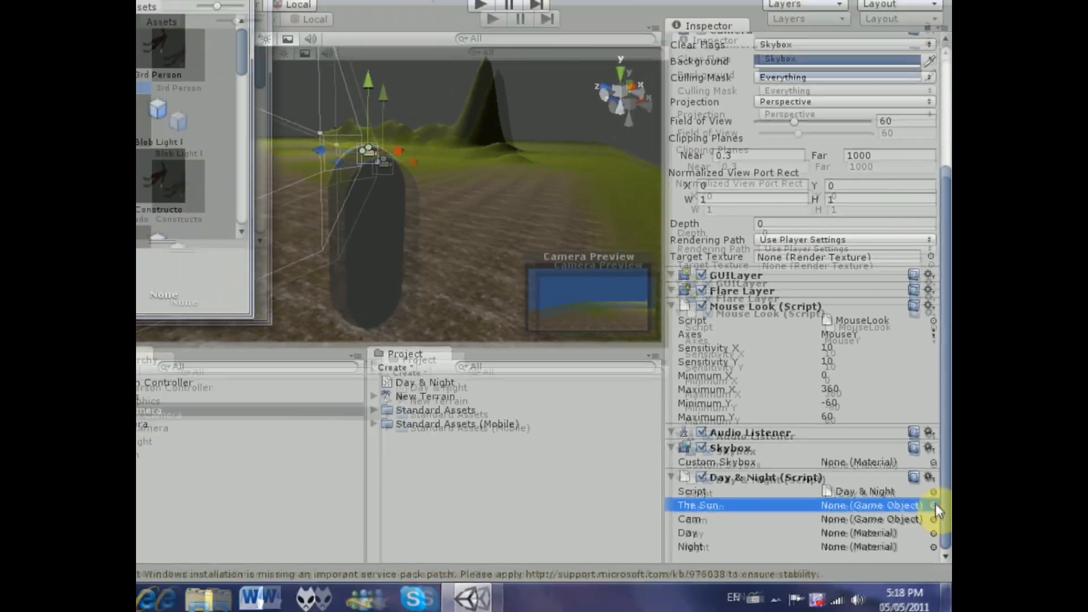
click(874, 321)
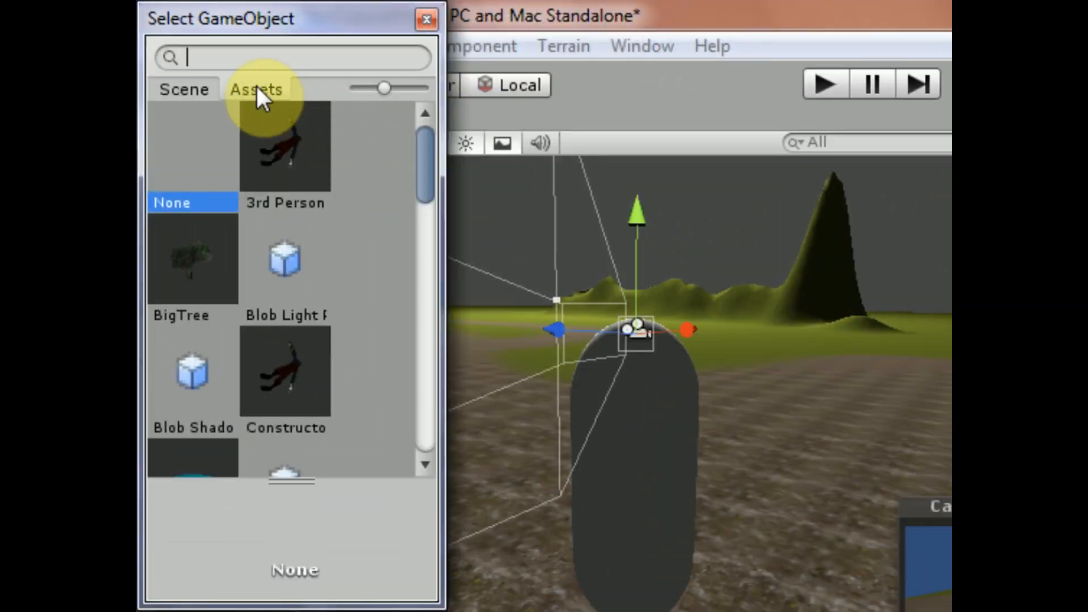
click(187, 90)
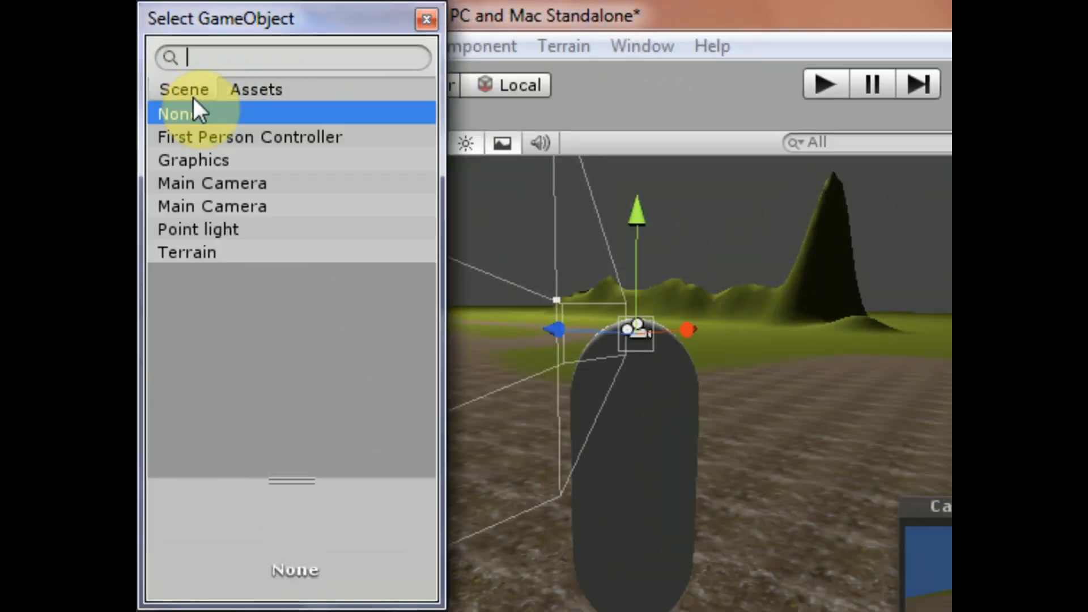
double_click(187, 229)
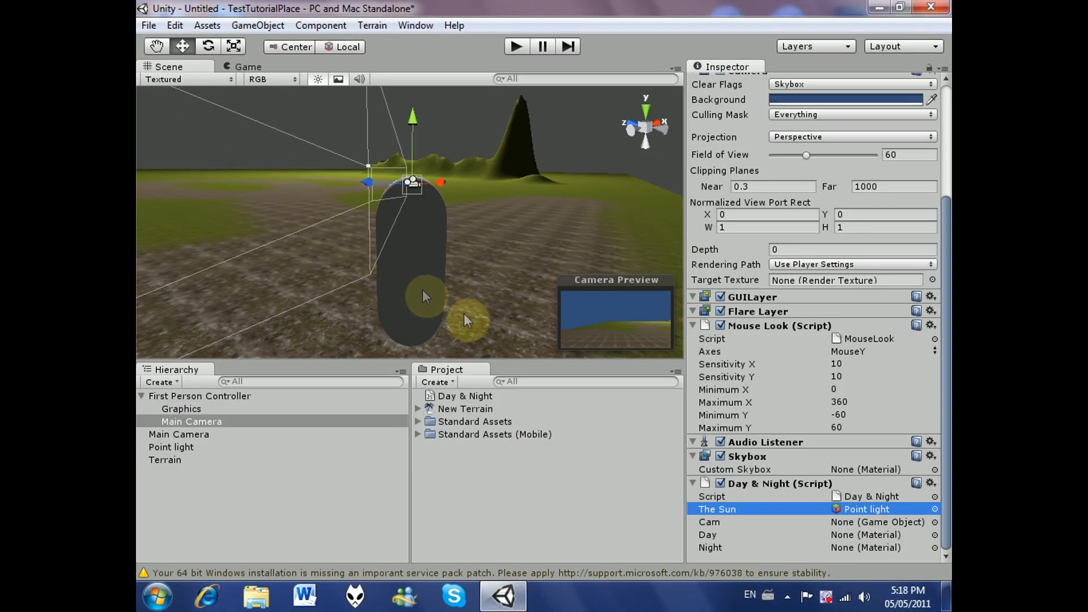
Assign a Main Camera from the scene to the Day & Night script's Cam variable
click(935, 522)
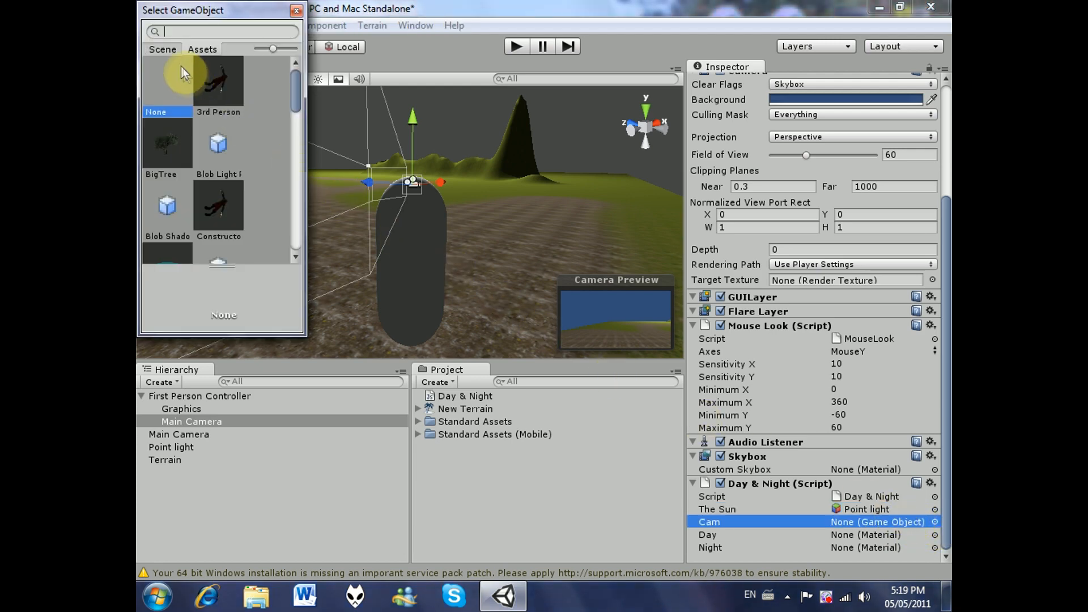
click(169, 52)
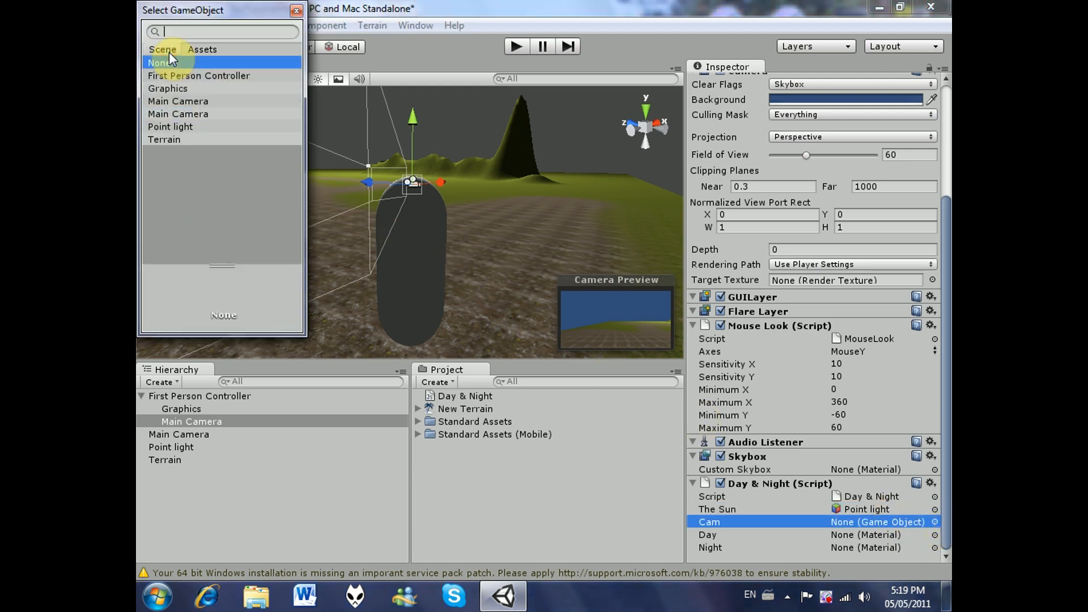
click(178, 114)
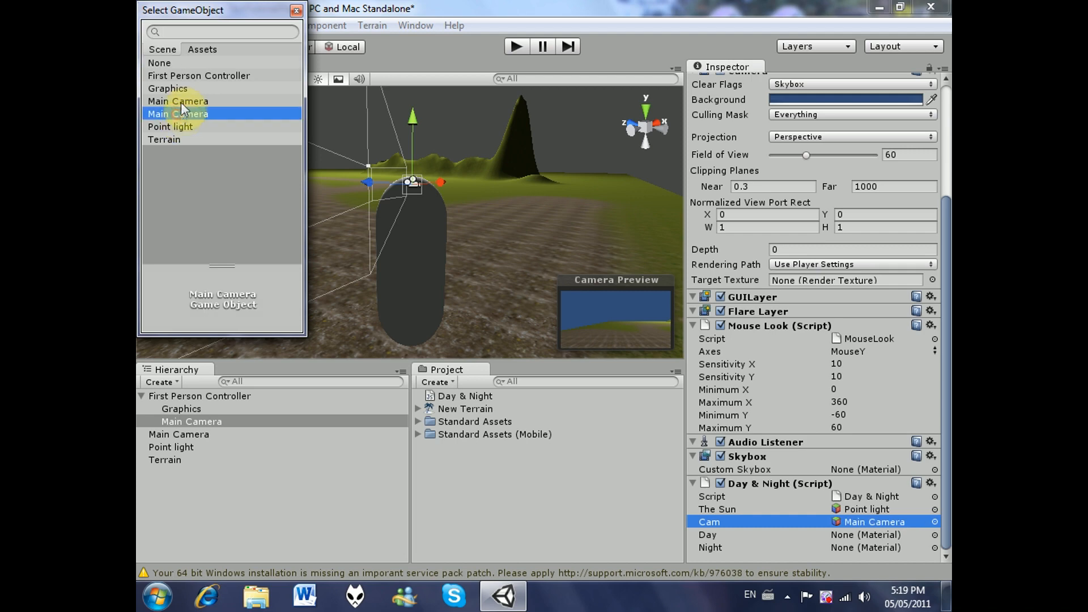
click(181, 101)
Delete the standalone Main Camera that is not part of the First Person Controller
click(202, 491)
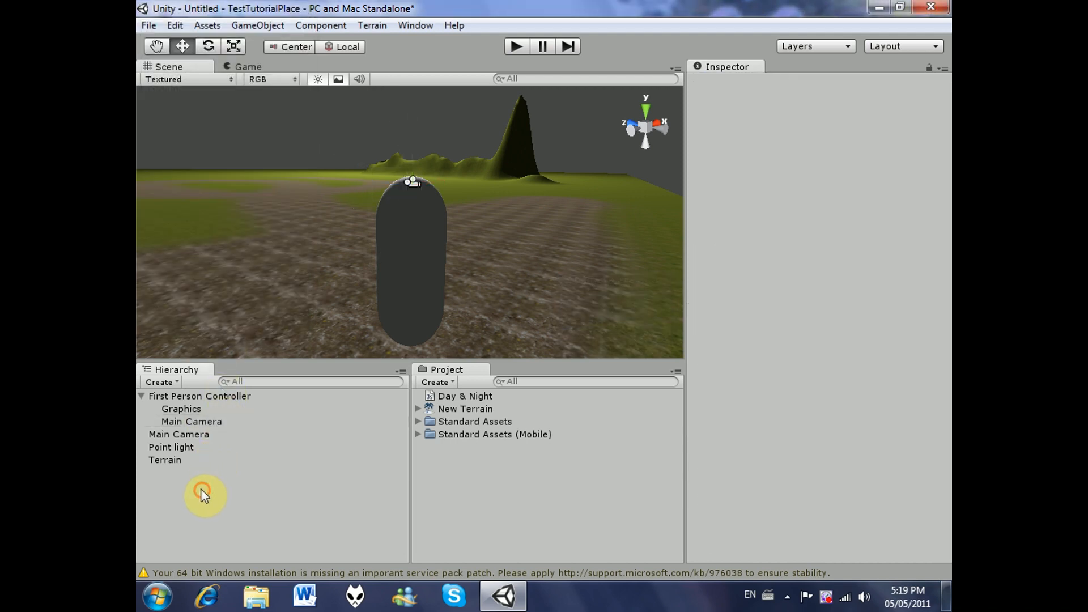
click(194, 435)
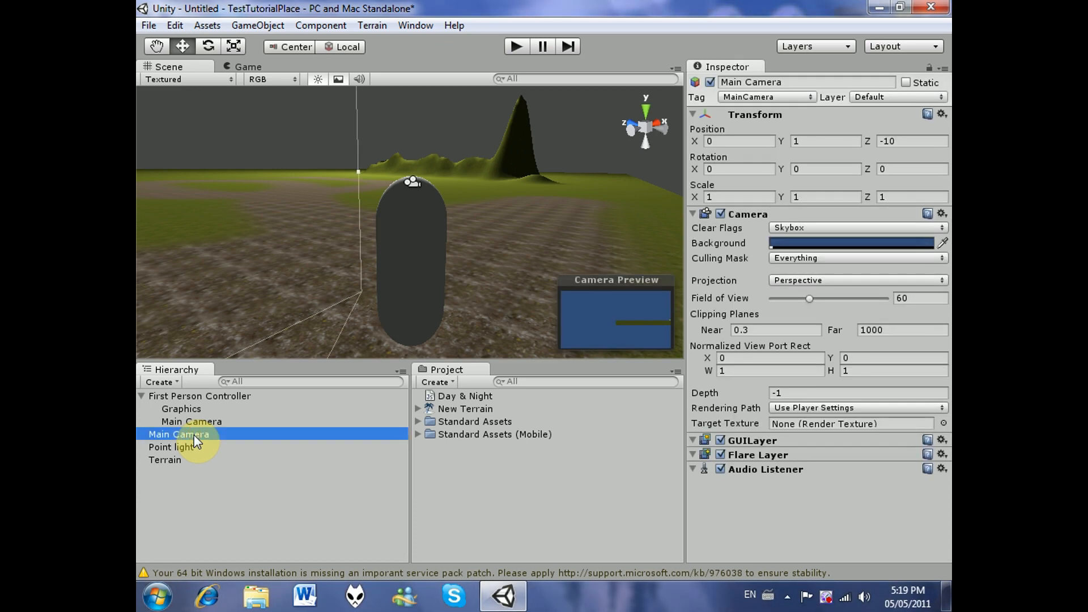
key(Delete)
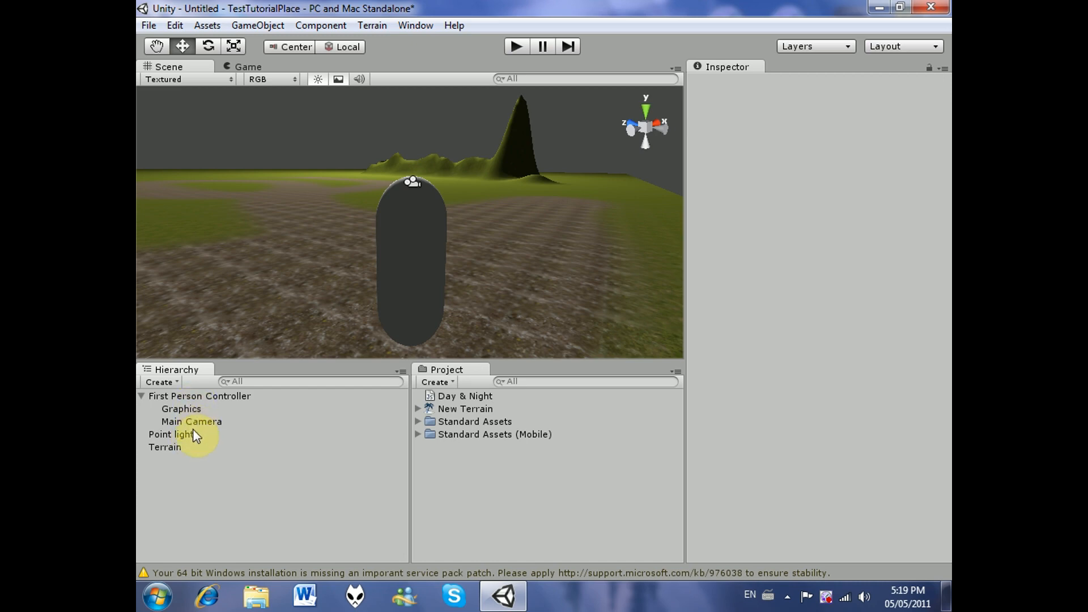
Assign the First Person Controller's Main Camera to the Cam variable of its Day & Night script
click(195, 421)
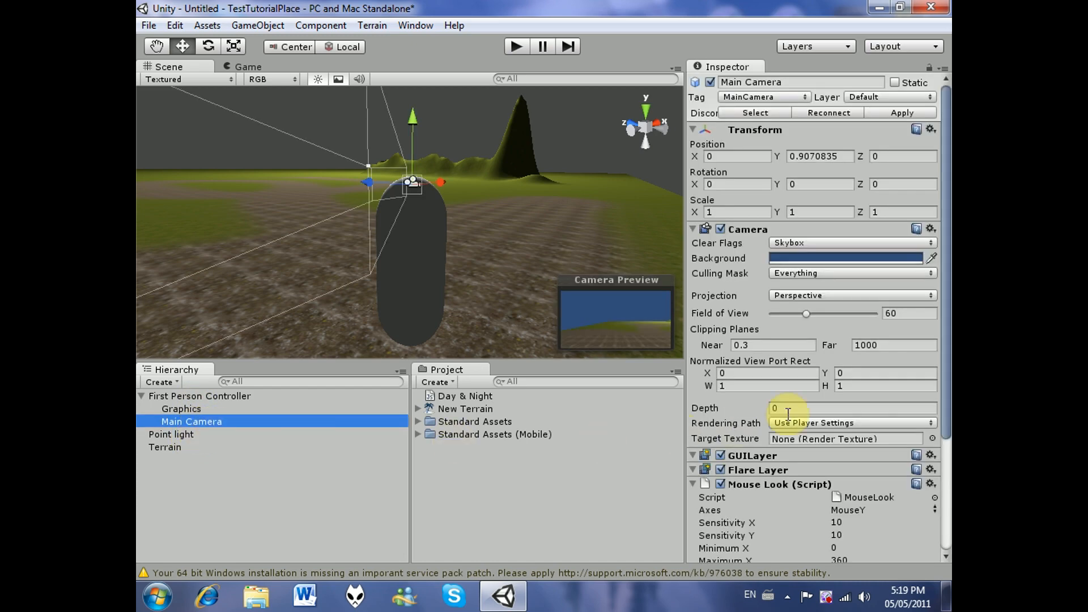
drag(950, 391, 948, 513)
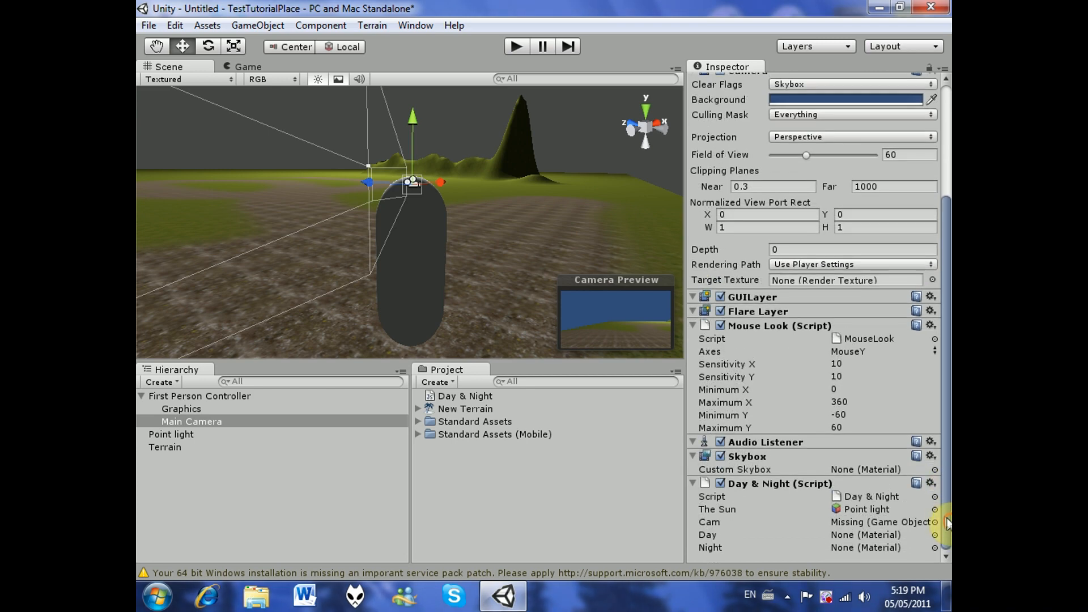
click(935, 522)
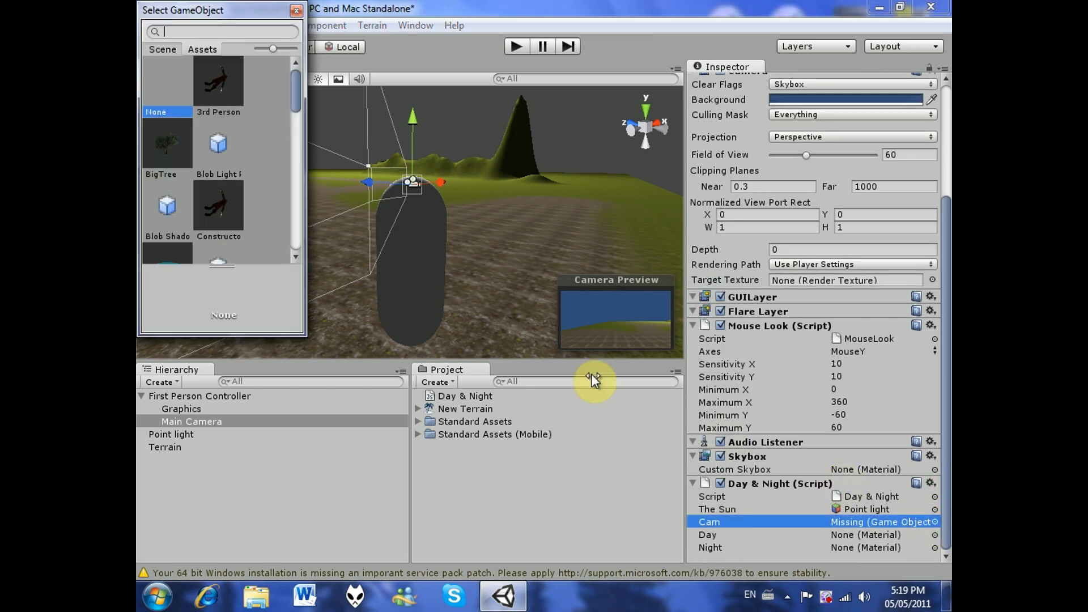
click(159, 49)
click(179, 101)
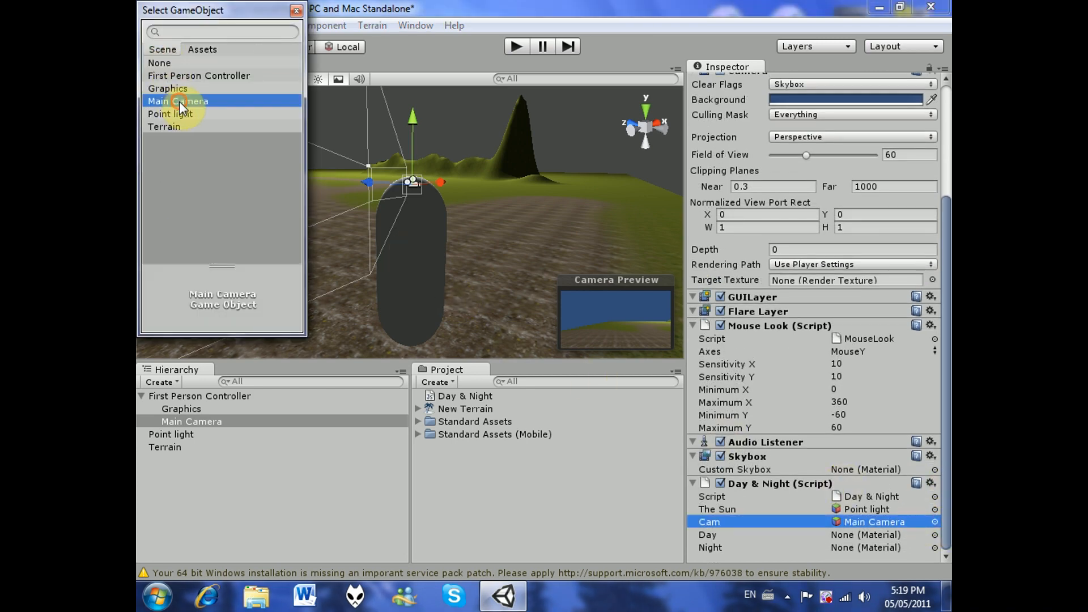
double_click(179, 101)
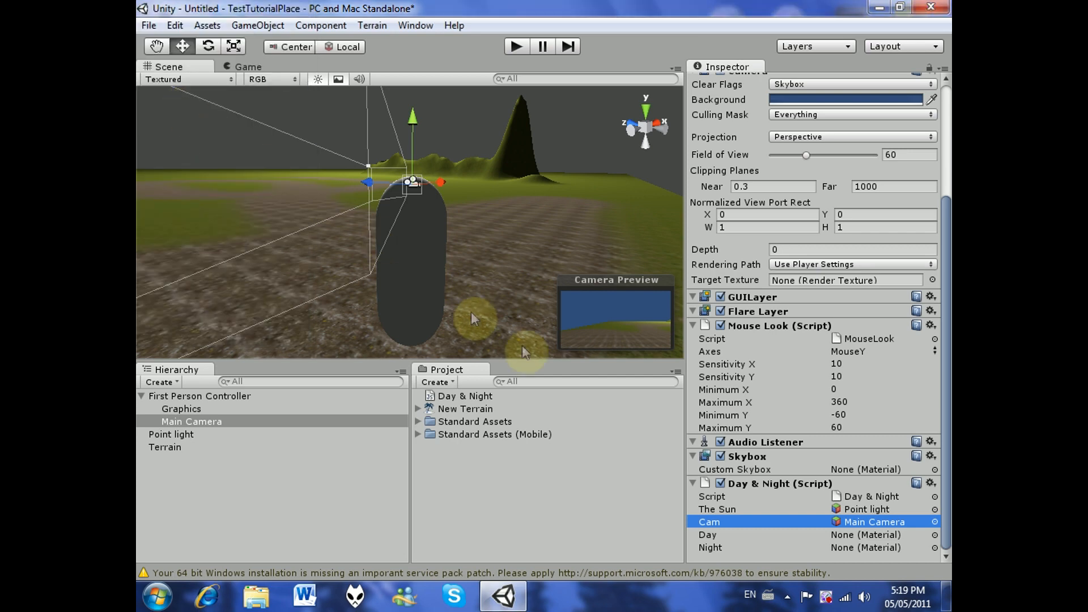
Set the script's Day material to Sunny2 Skybox and its Night material to StarryNight Skybox
click(935, 534)
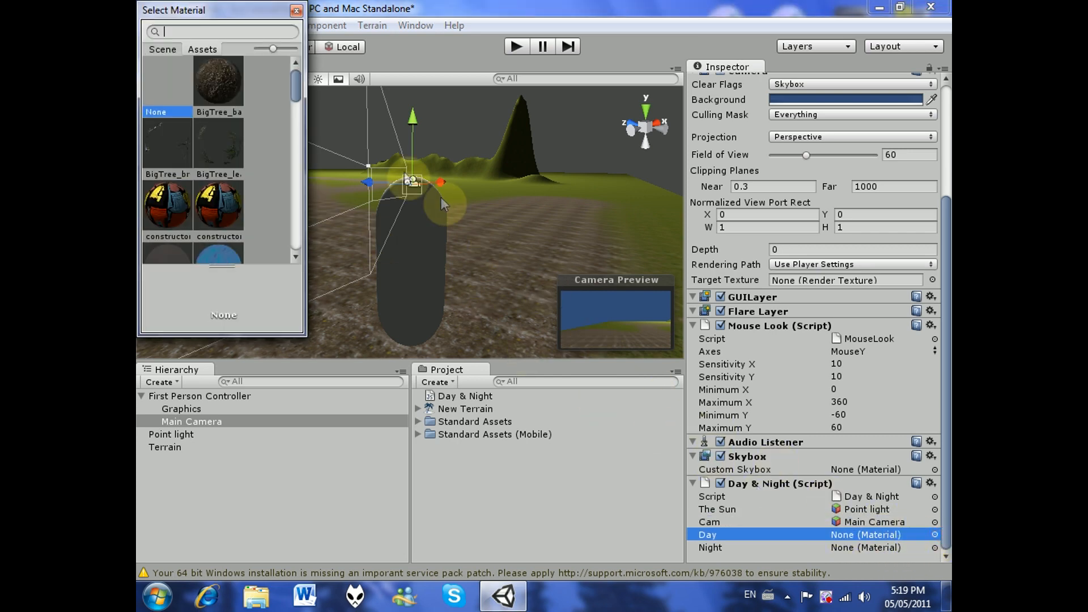
drag(295, 92, 306, 213)
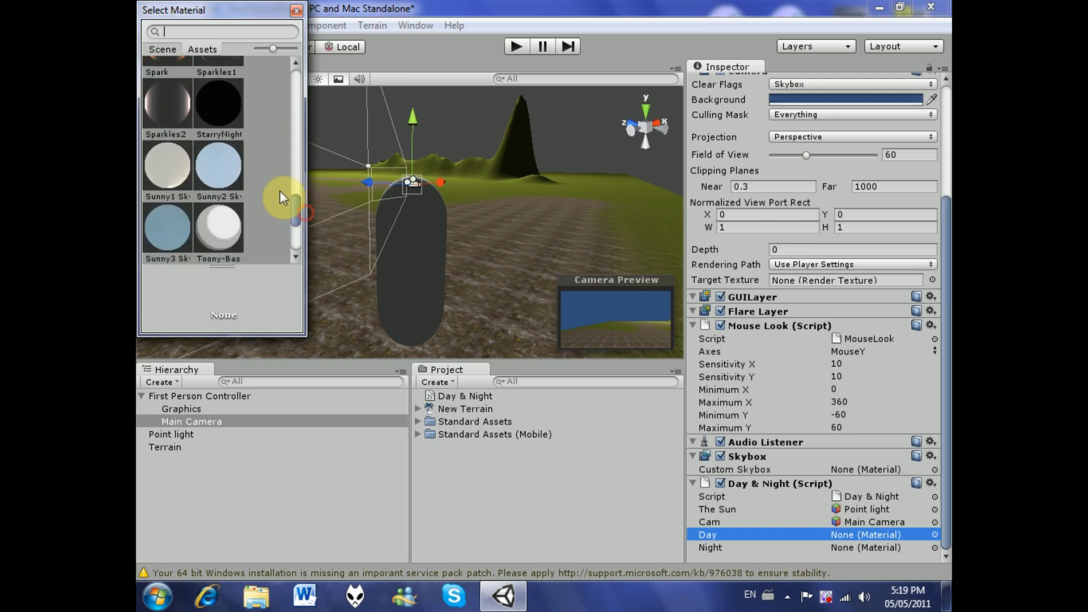
double_click(223, 165)
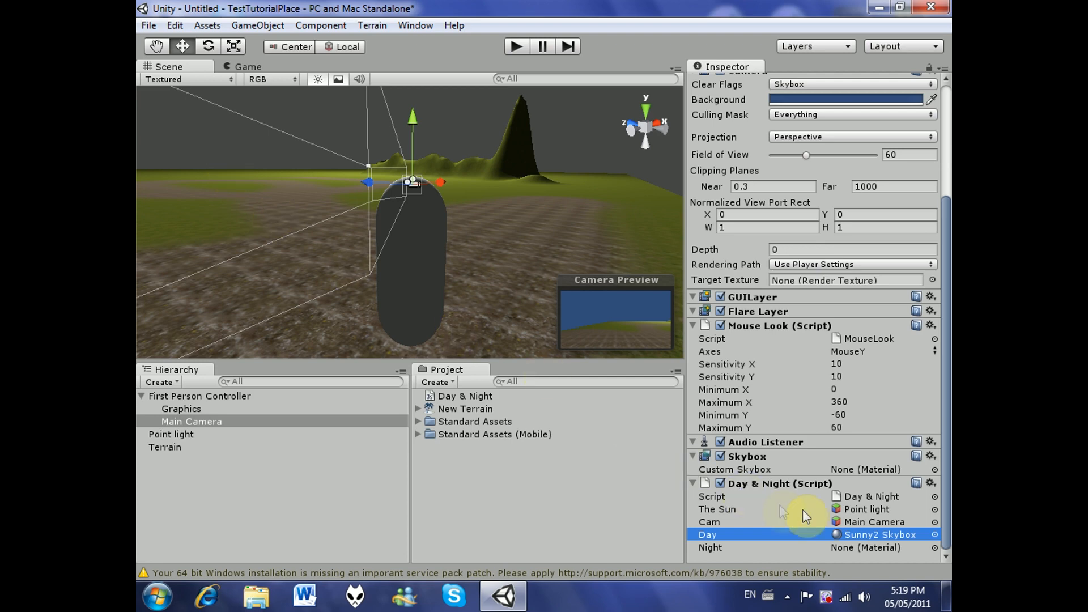
click(934, 547)
drag(294, 88, 306, 205)
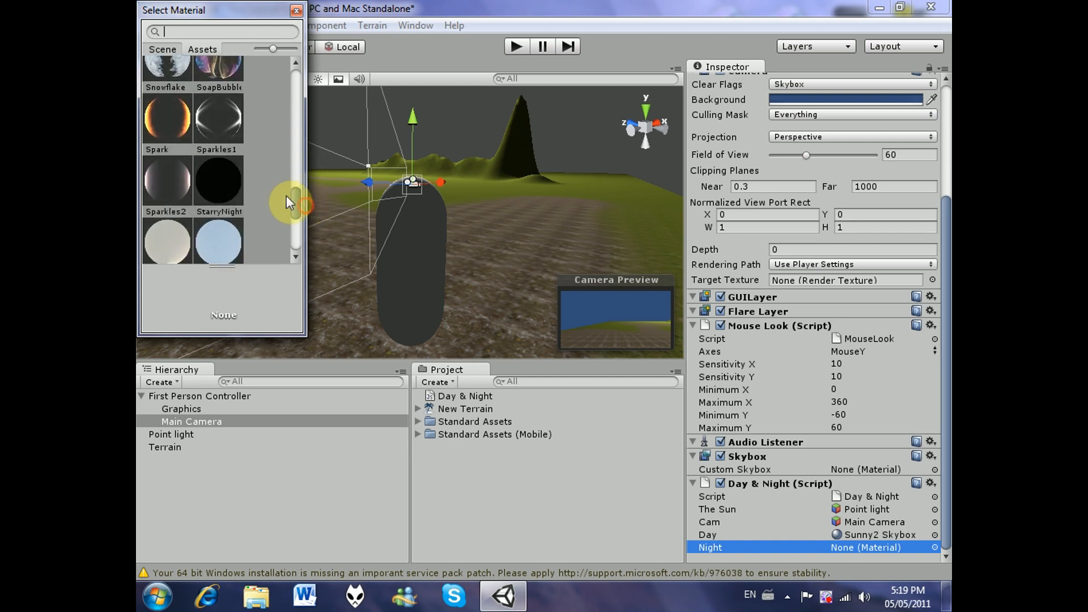
double_click(230, 182)
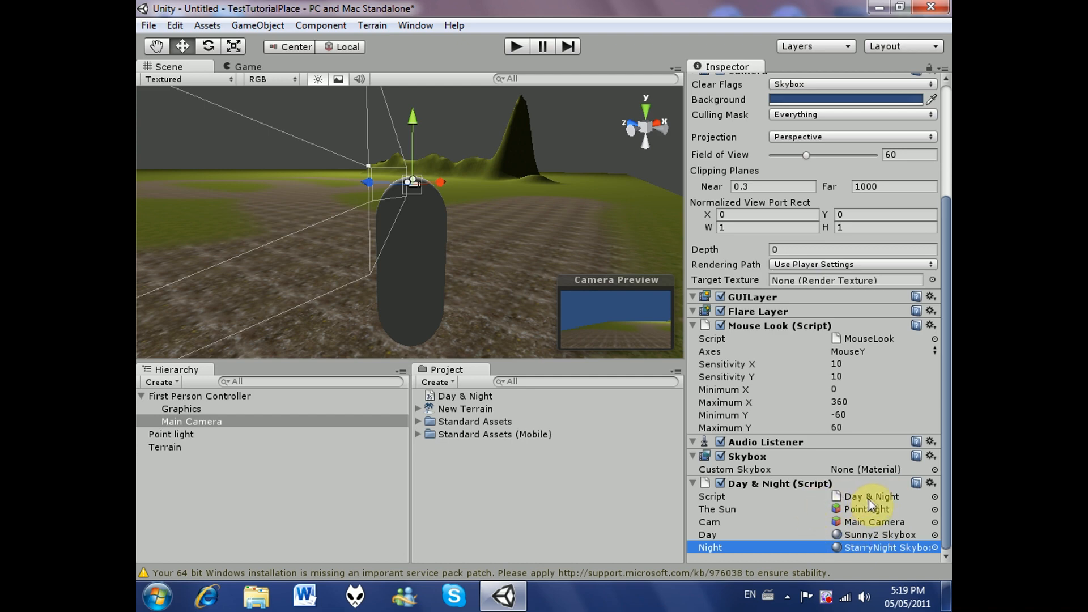
Open the Day & Night script for editing and add an empty line inside the Update function
click(933, 483)
click(870, 532)
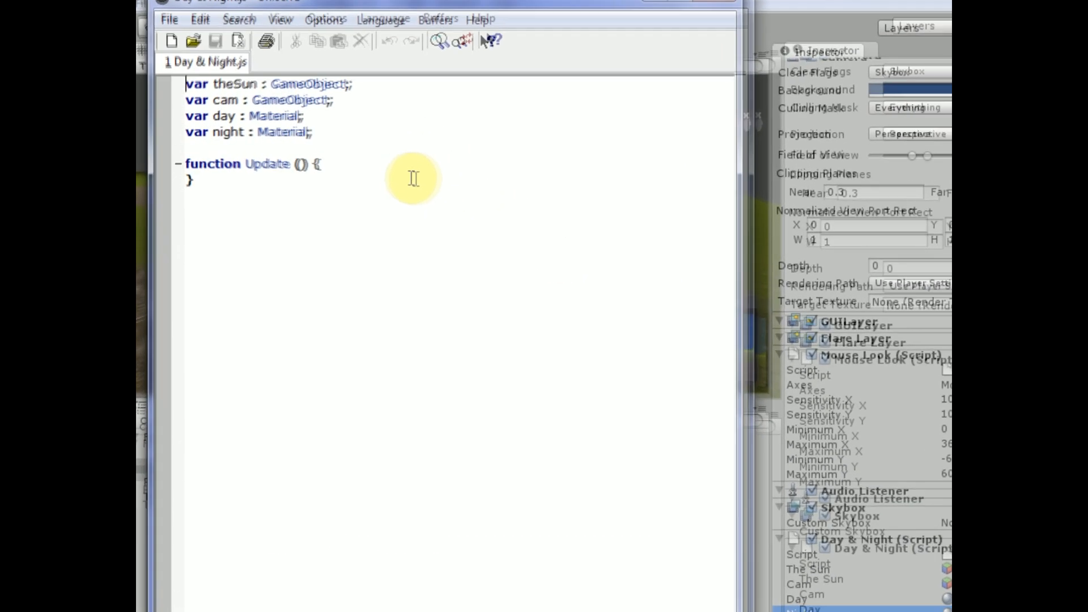
click(397, 163)
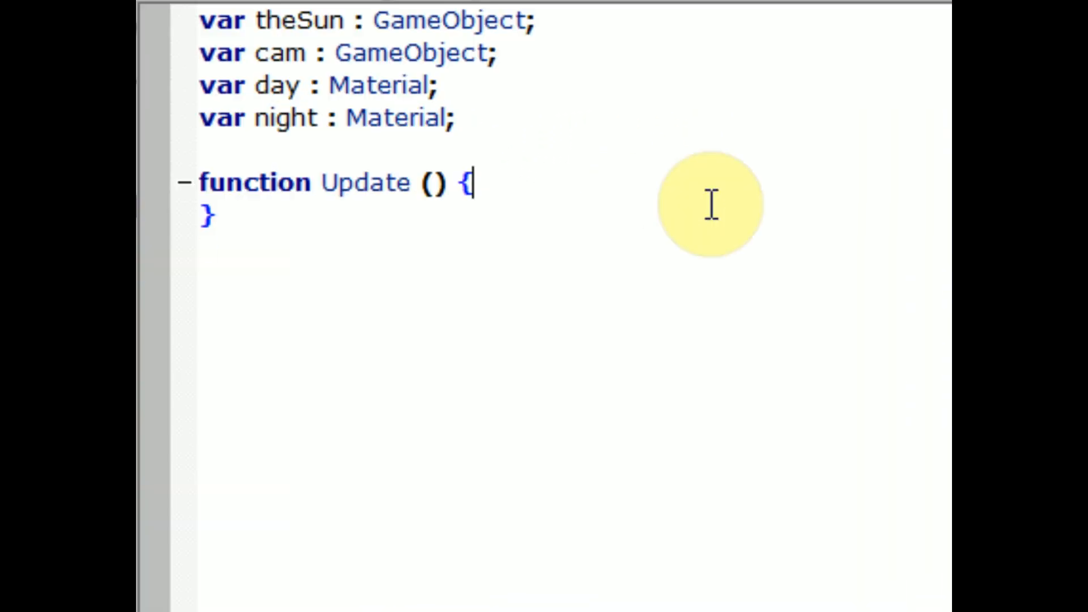
key(Return)
key(Return)
key(BackSpace)
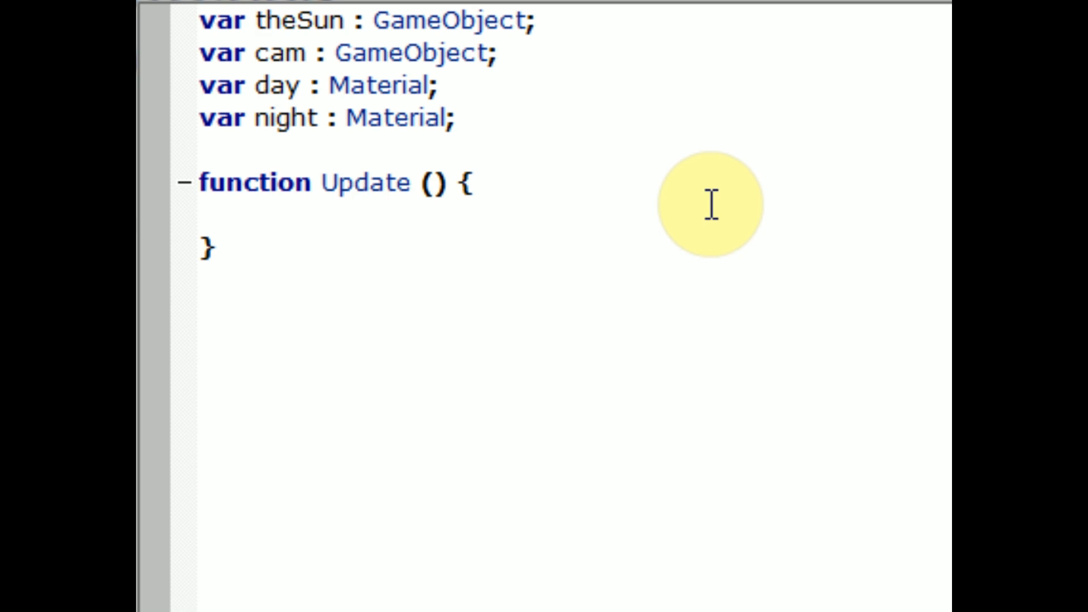
Write the condition "if (theSun.light.enabled == true)" inside the Update function
text(if ())
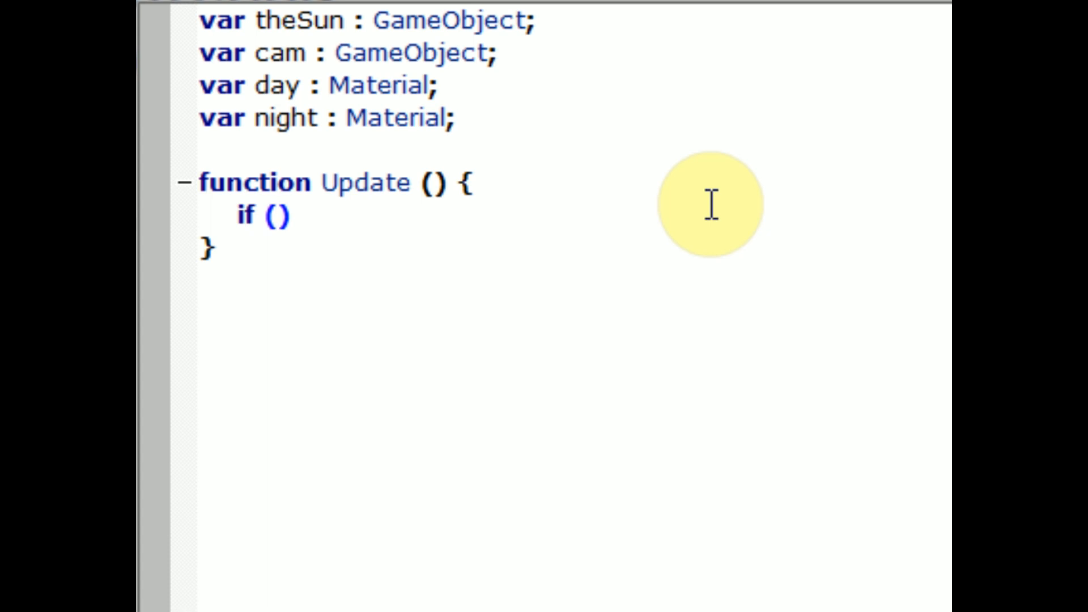
text(the)
key(Return)
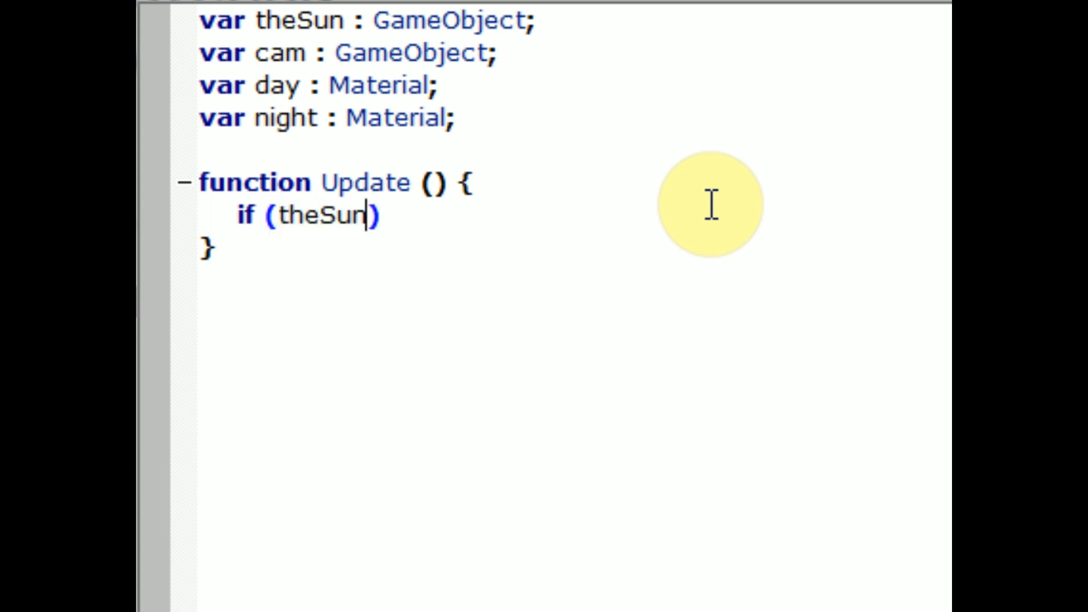
text(.)
text(light.)
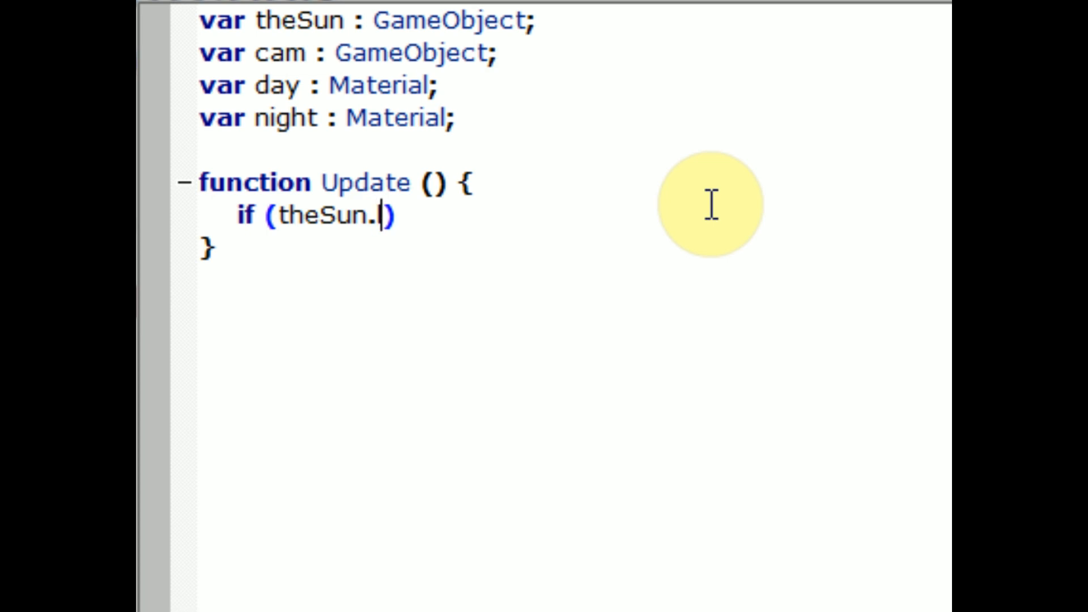
text(r)
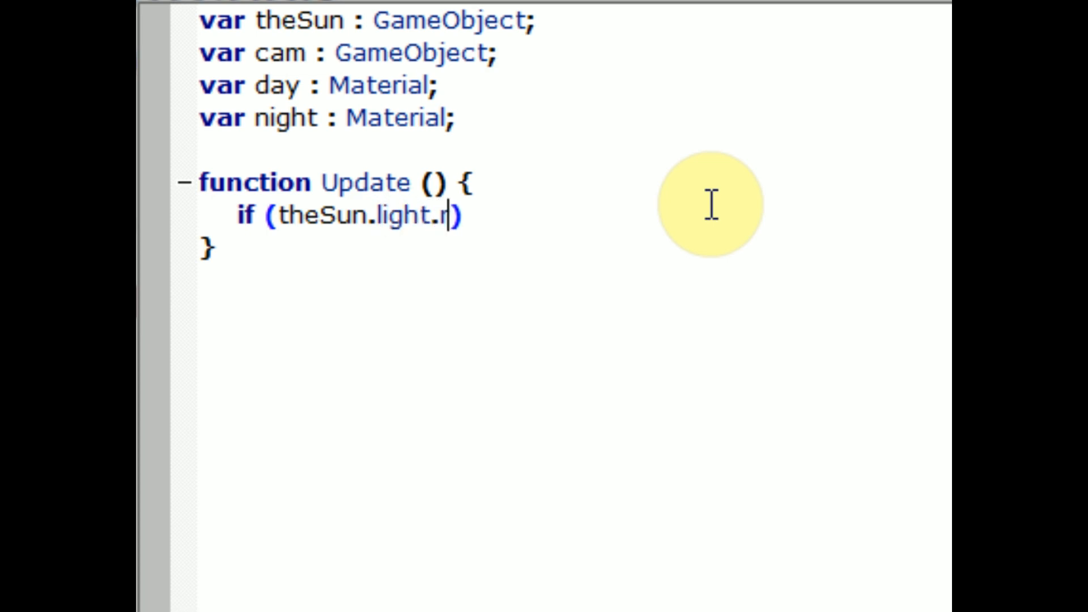
key(BackSpace)
text(enabled)
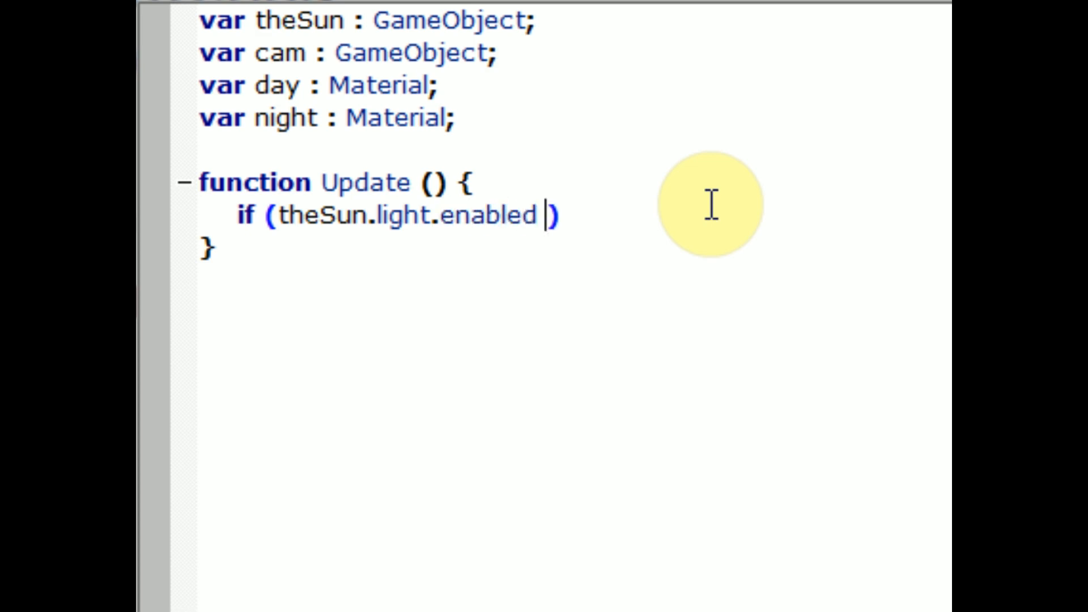
key(BackSpace)
click(672, 211)
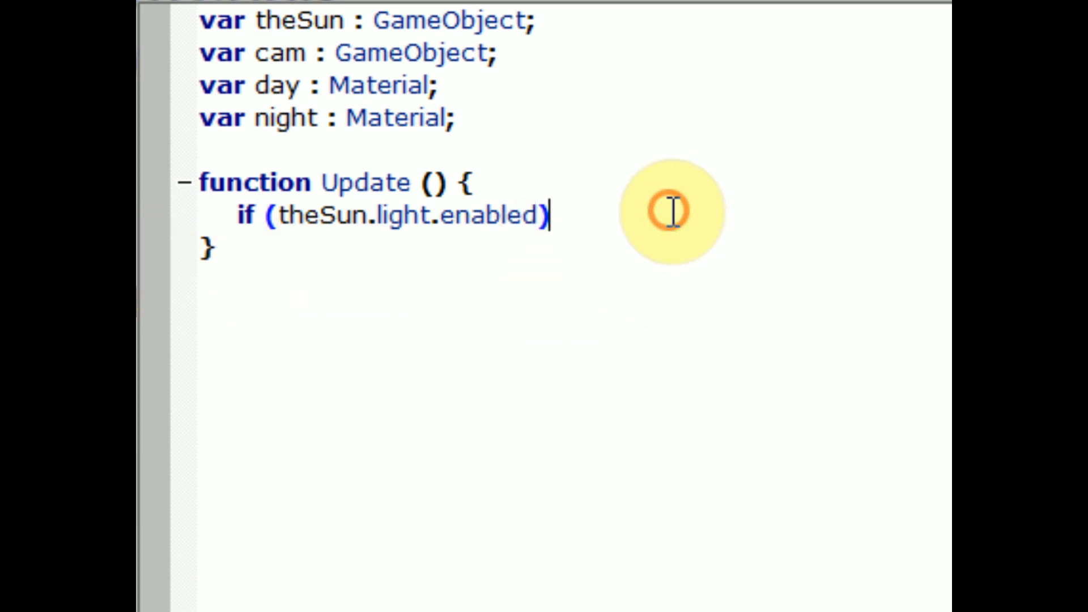
click(541, 215)
text(== true)
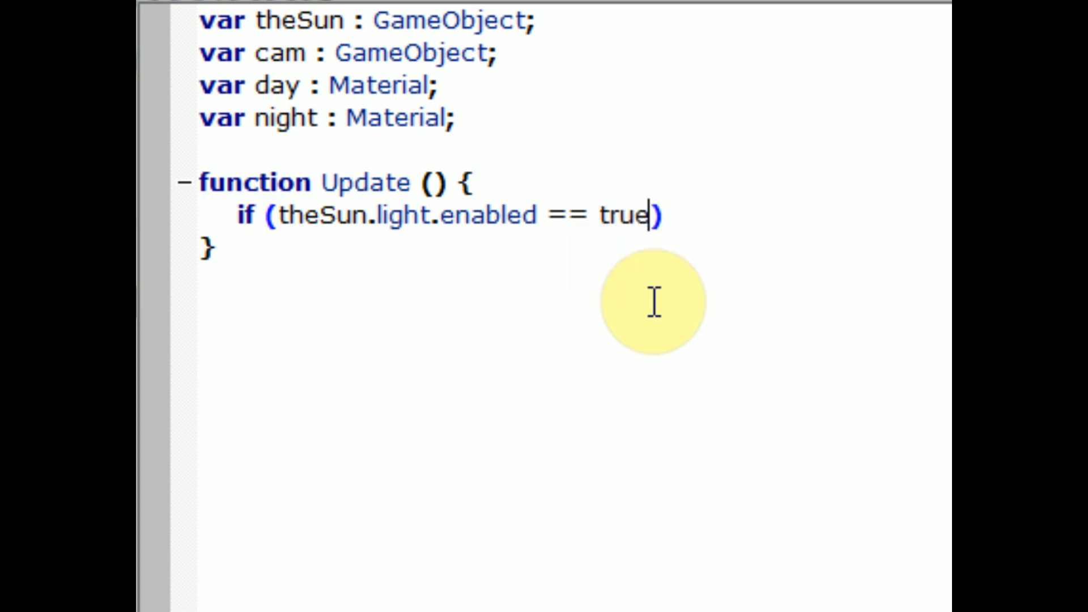
Add a pair of curly braces below the if condition with an indented empty line between them
key(Right)
key(Right)
key(Left)
key(Return)
text({)
key(Return)
text(})
key(Up)
key(Tab)
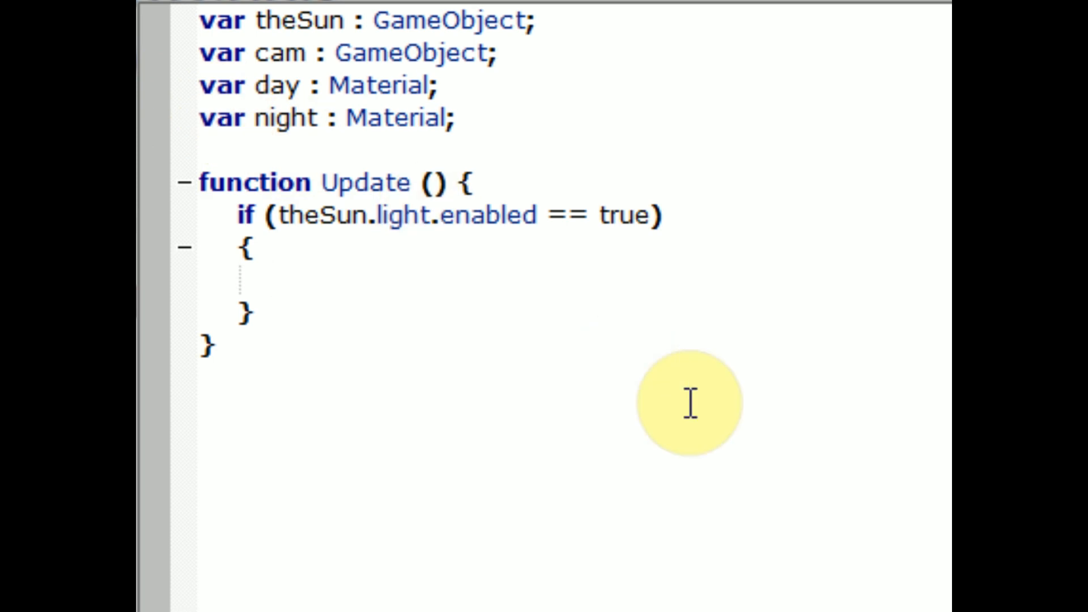
Write "cam.GetComponent(skybox)" inside the if block, checking the camera's Skybox component in Unity for reference
text(cam)
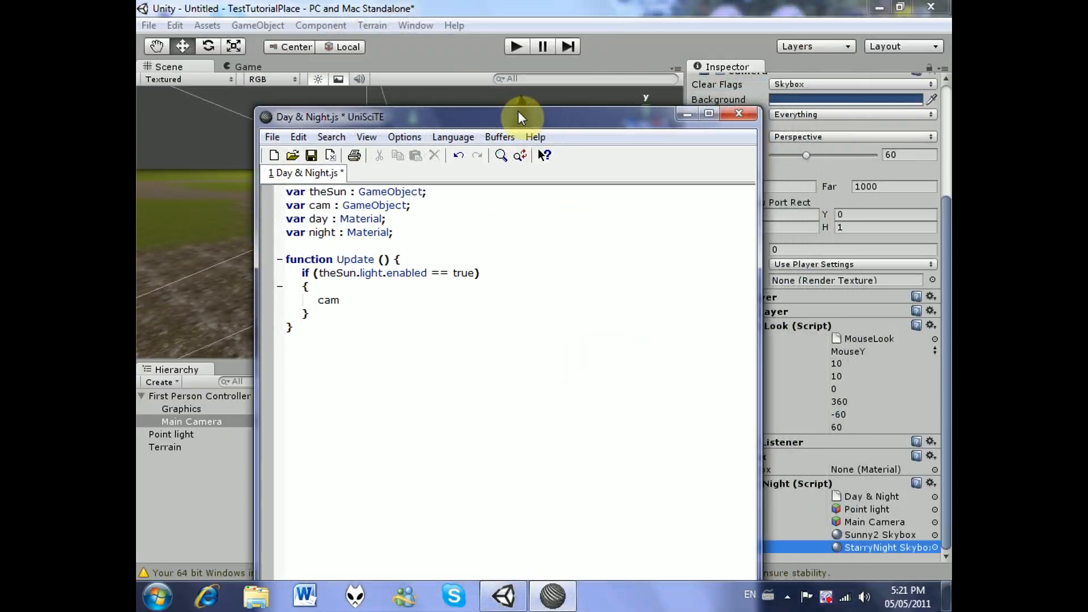
drag(522, 114, 431, 36)
click(944, 249)
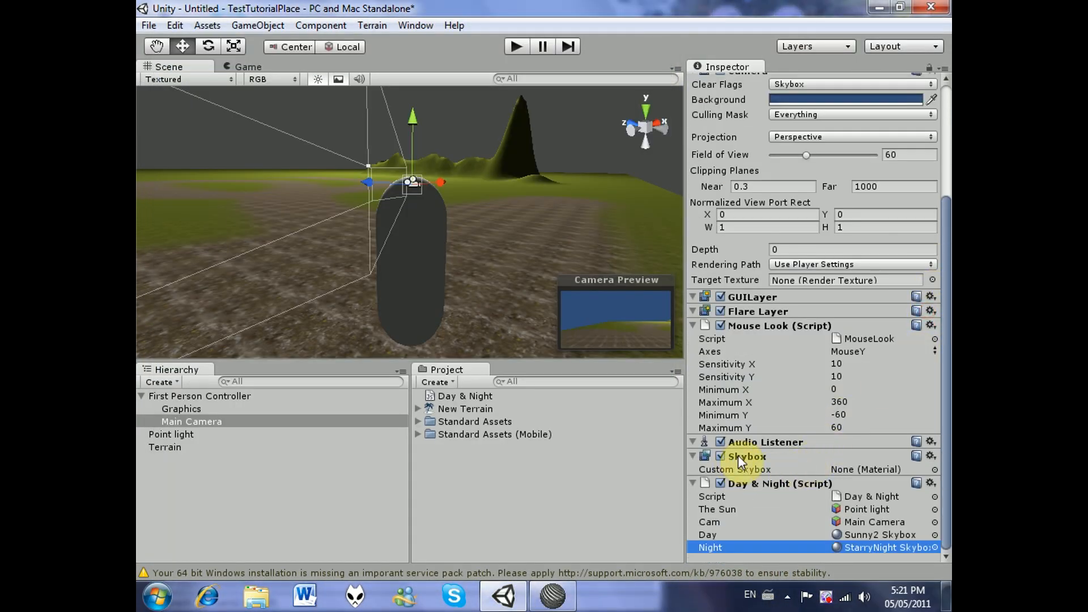
click(553, 595)
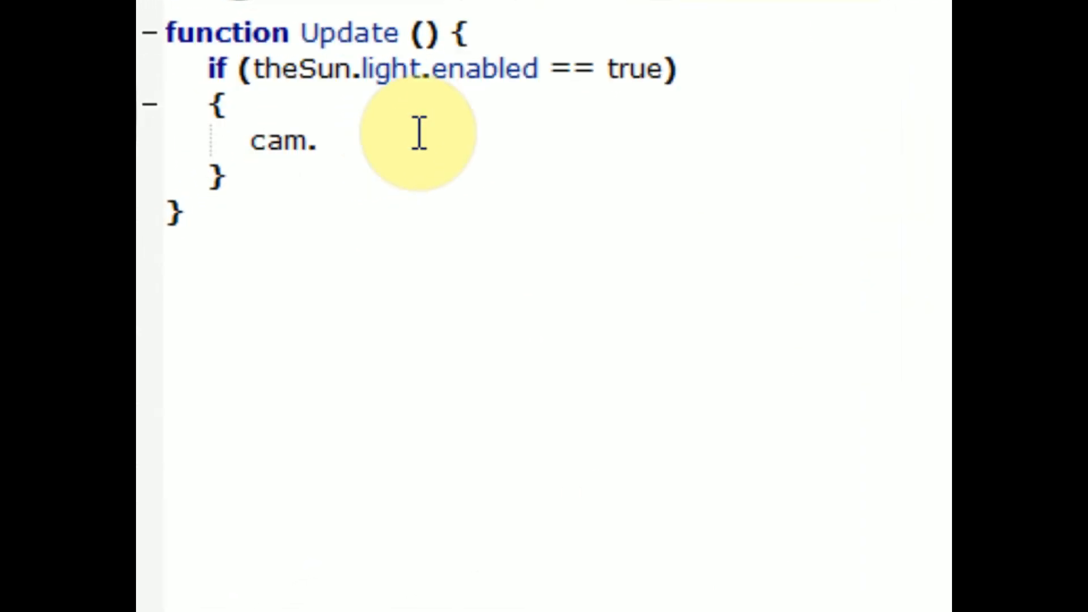
text(Get)
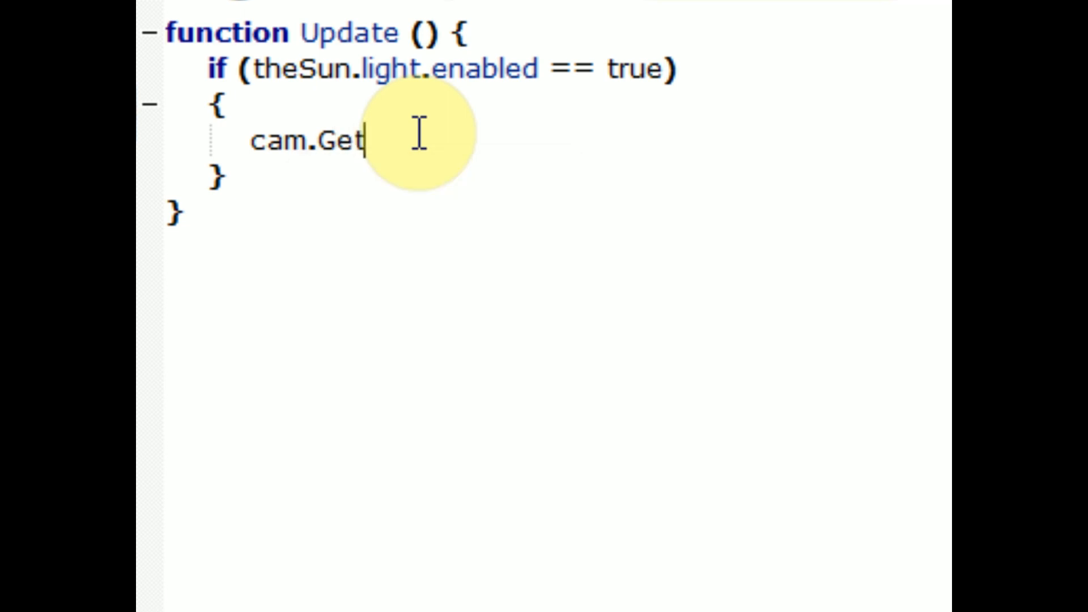
text(Componenty)
key(BackSpace)
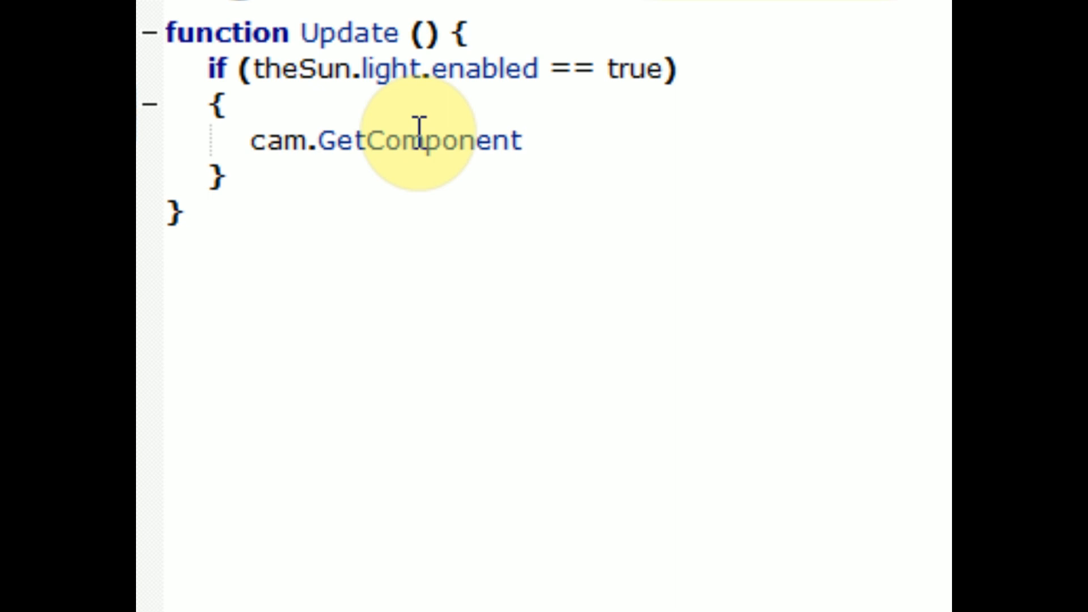
text((sky)
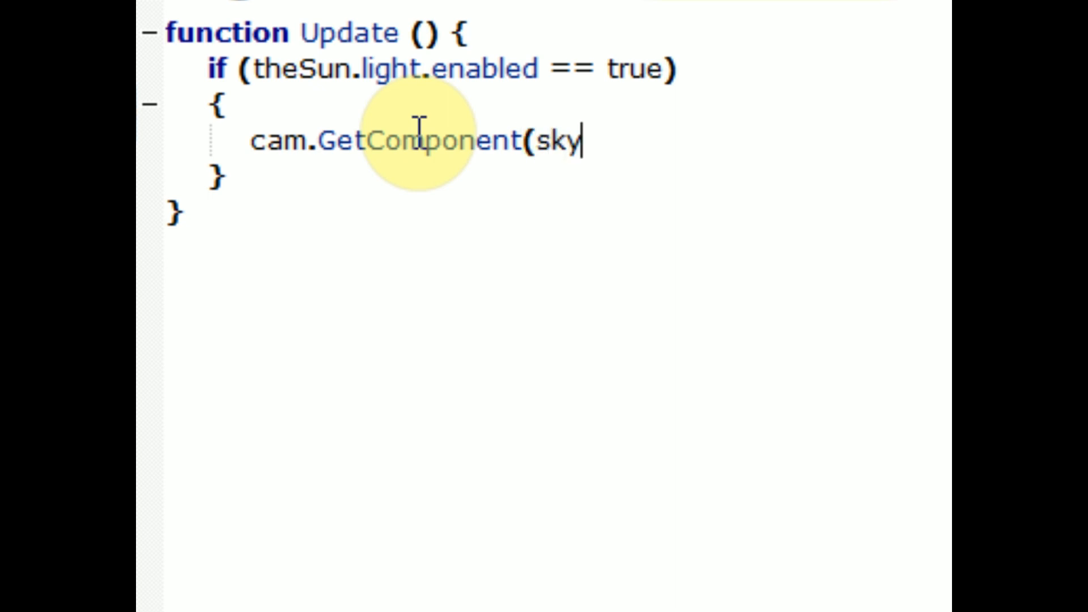
text(box))
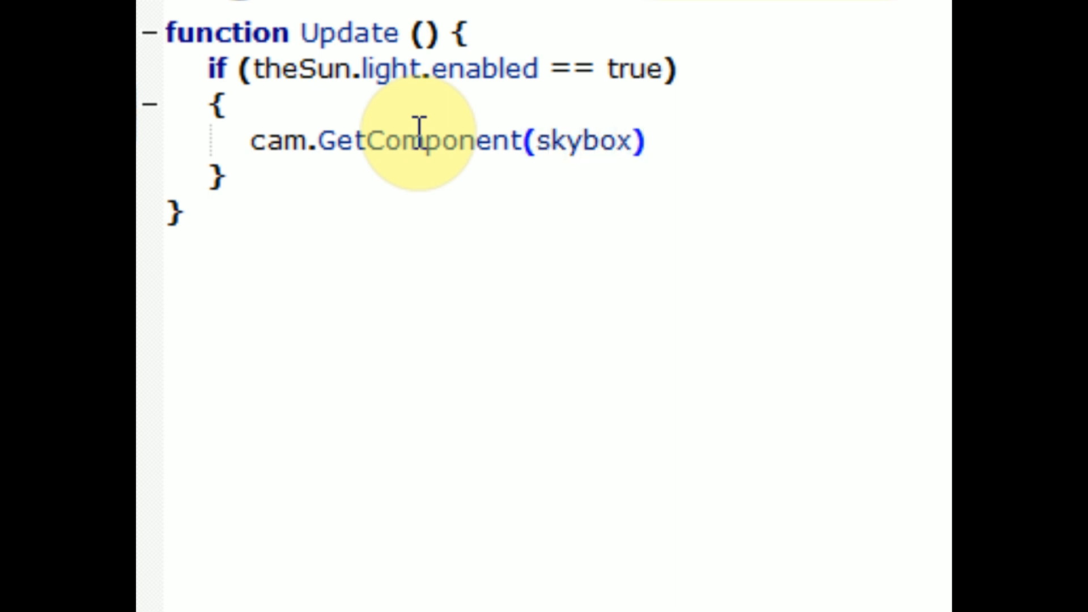